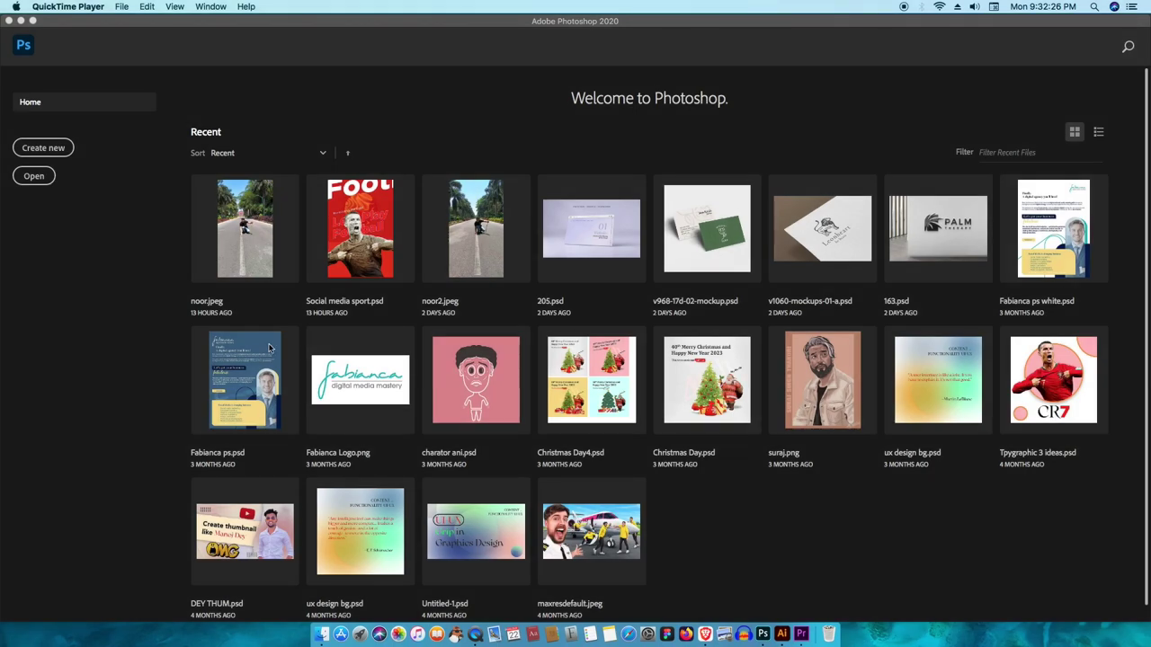
Create a blank white 1000 × 1200 px, 72 ppi document named 'SM design'.
key(super+n)
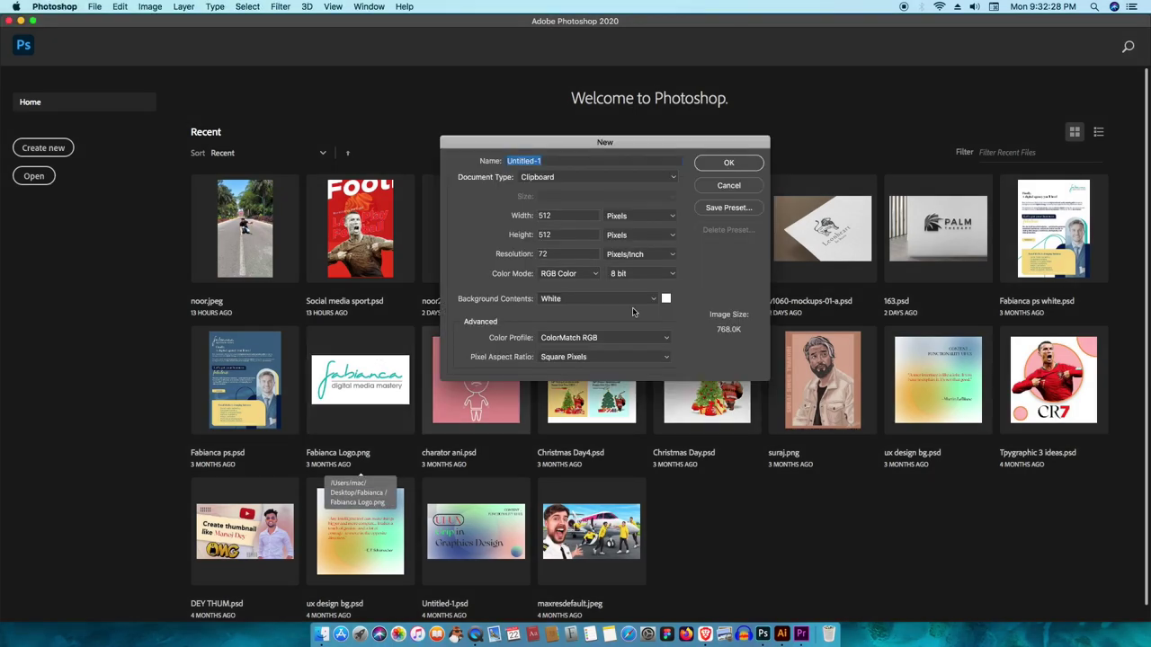
text(12)
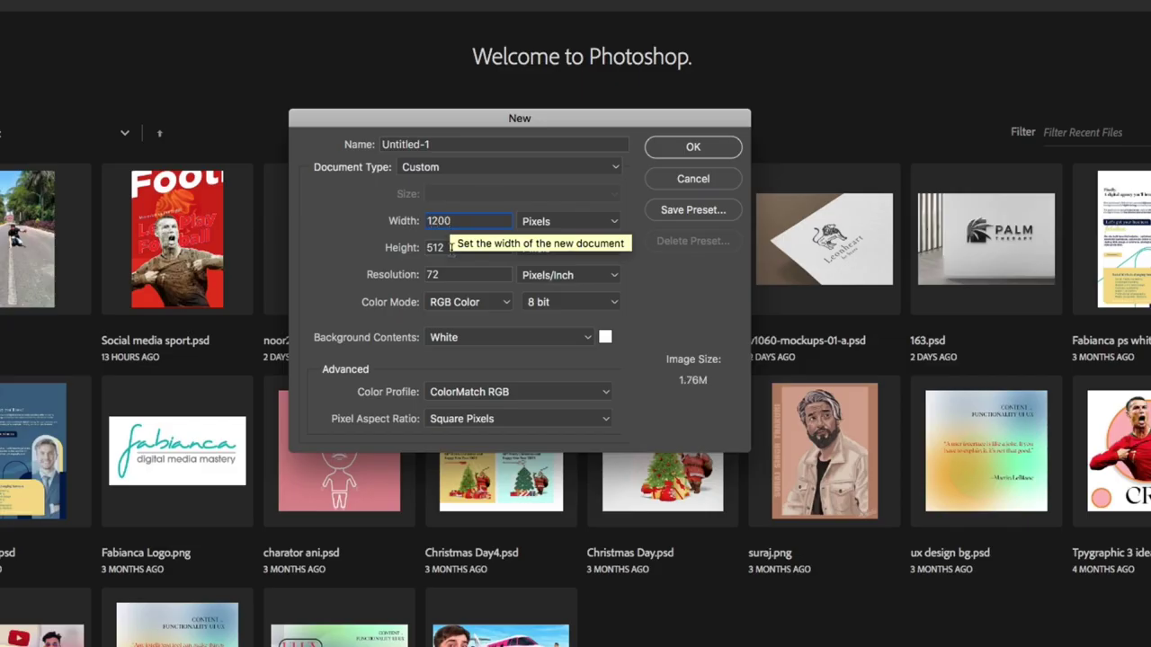
key(Tab)
text(1200)
key(shift+Tab)
key(BackSpace)
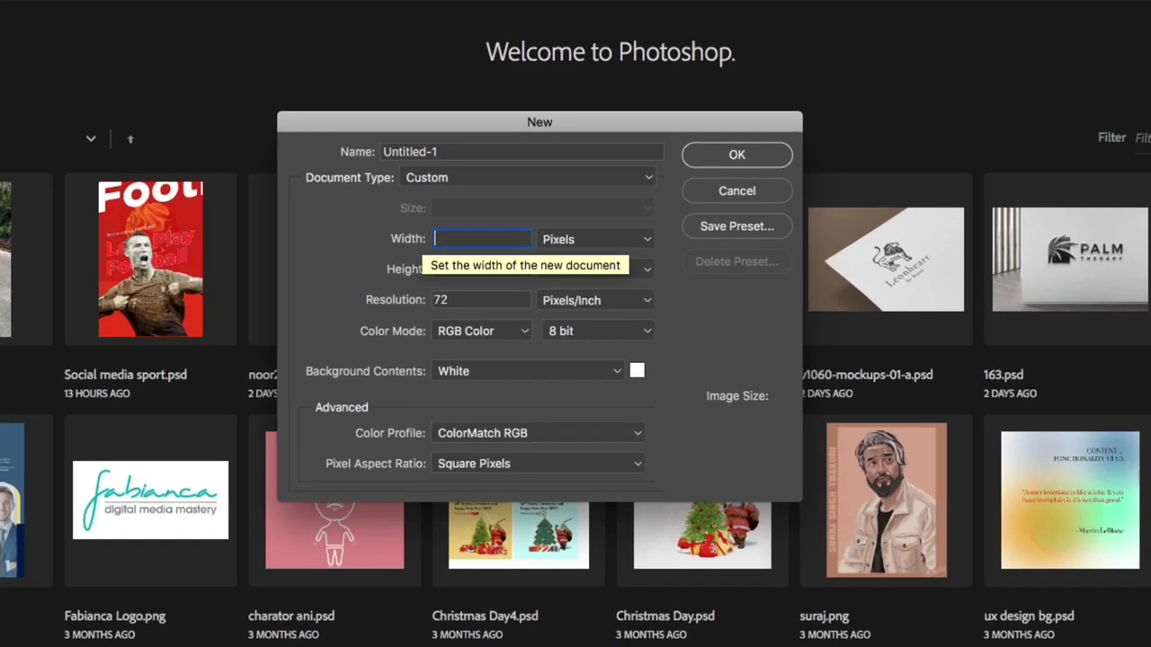
text(8)
key(BackSpace)
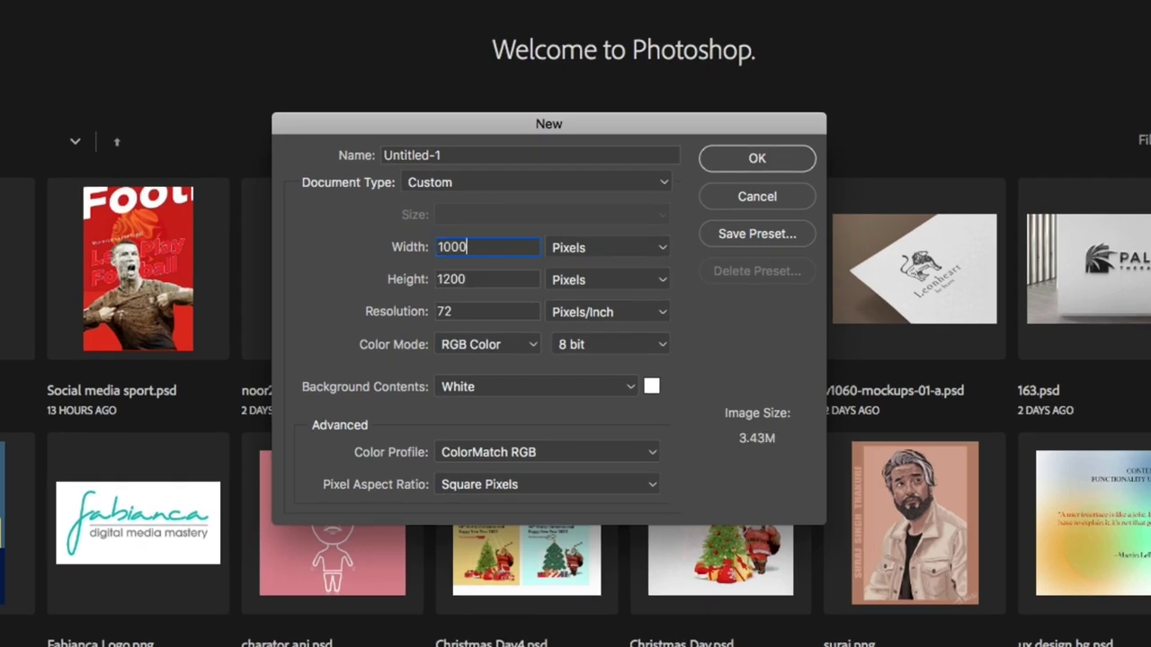
key(BackSpace)
text(n)
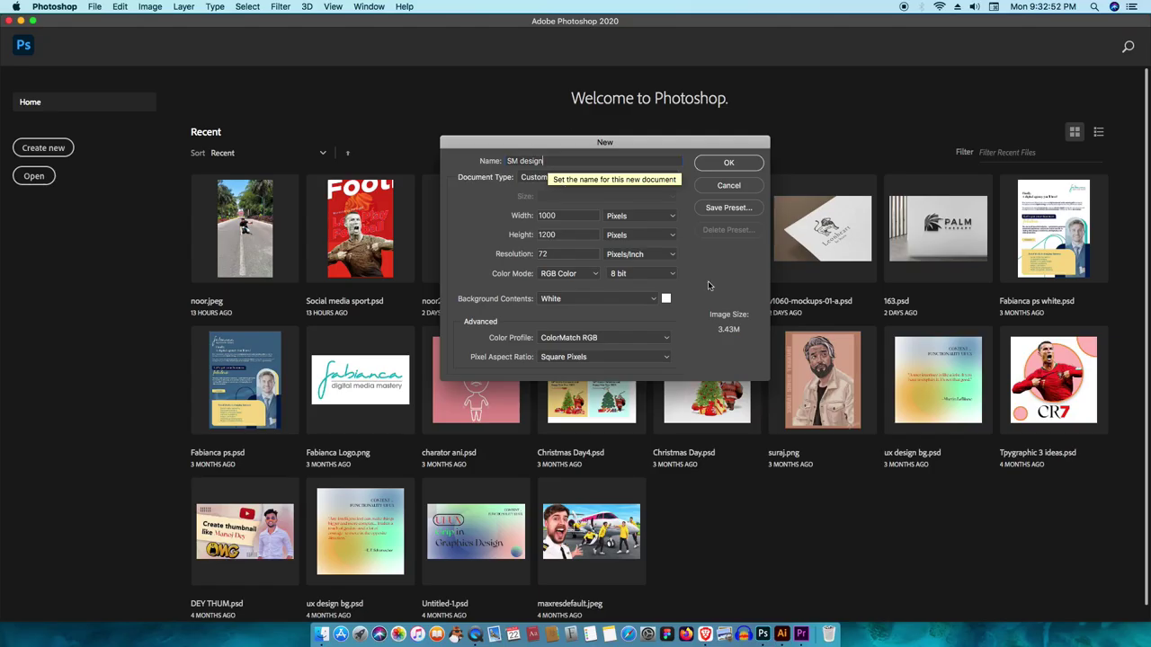
click(723, 167)
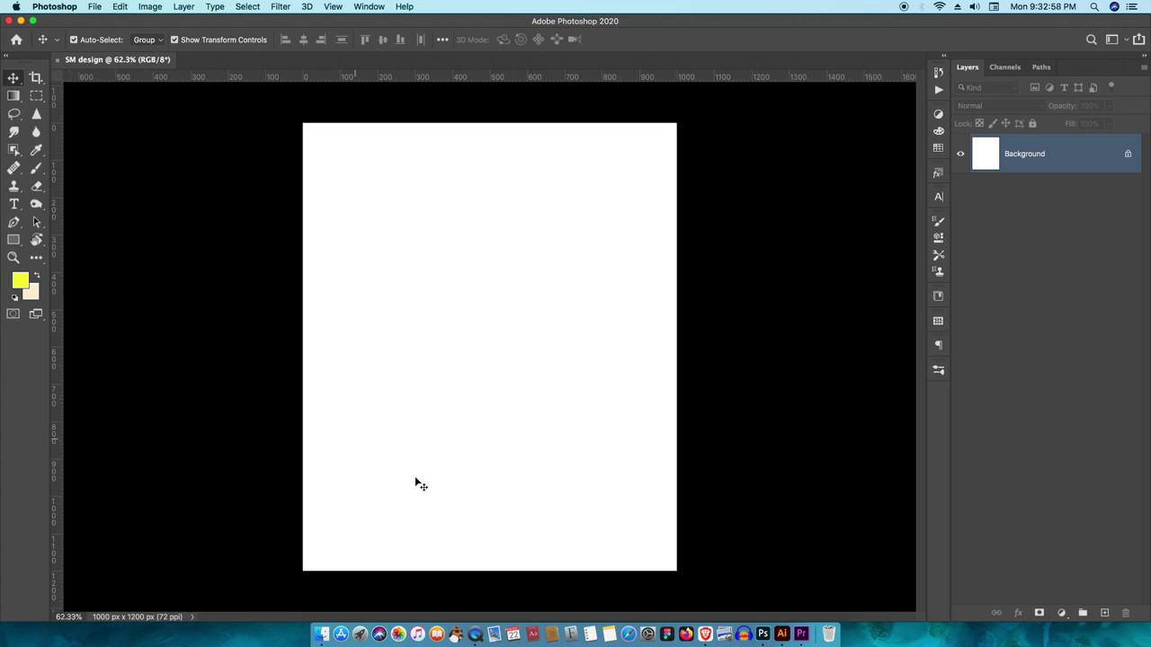
In a new browser tab, start a Google search for 'save your family future'.
click(705, 634)
drag(474, 177, 745, 437)
key(super+t)
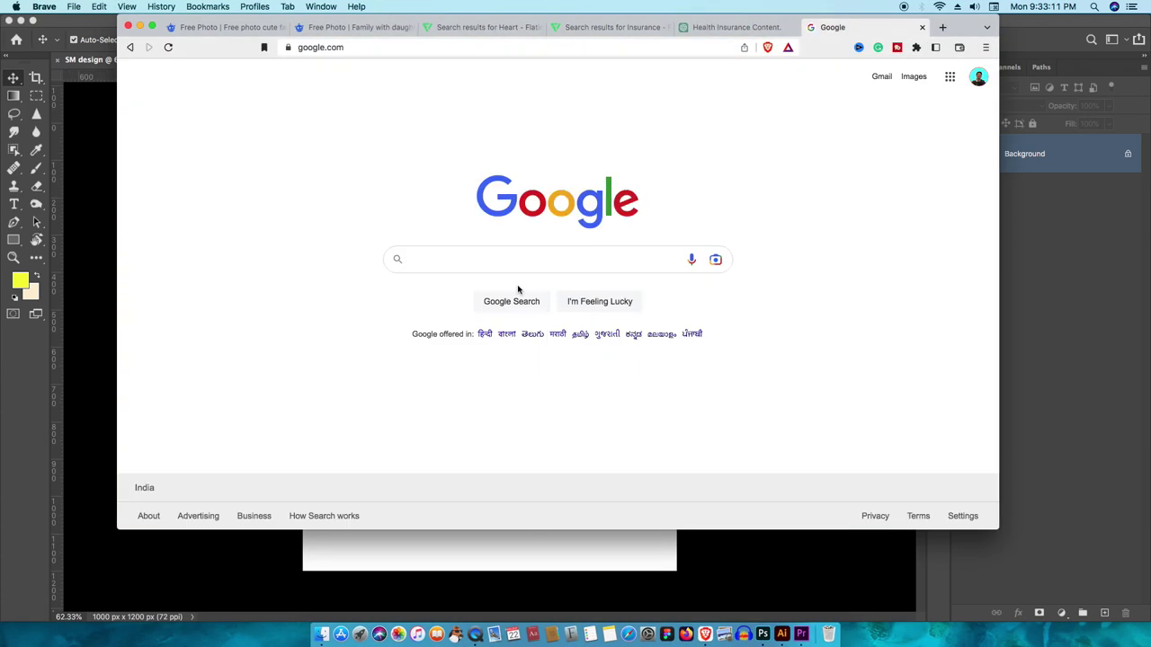
click(506, 258)
text(Make)
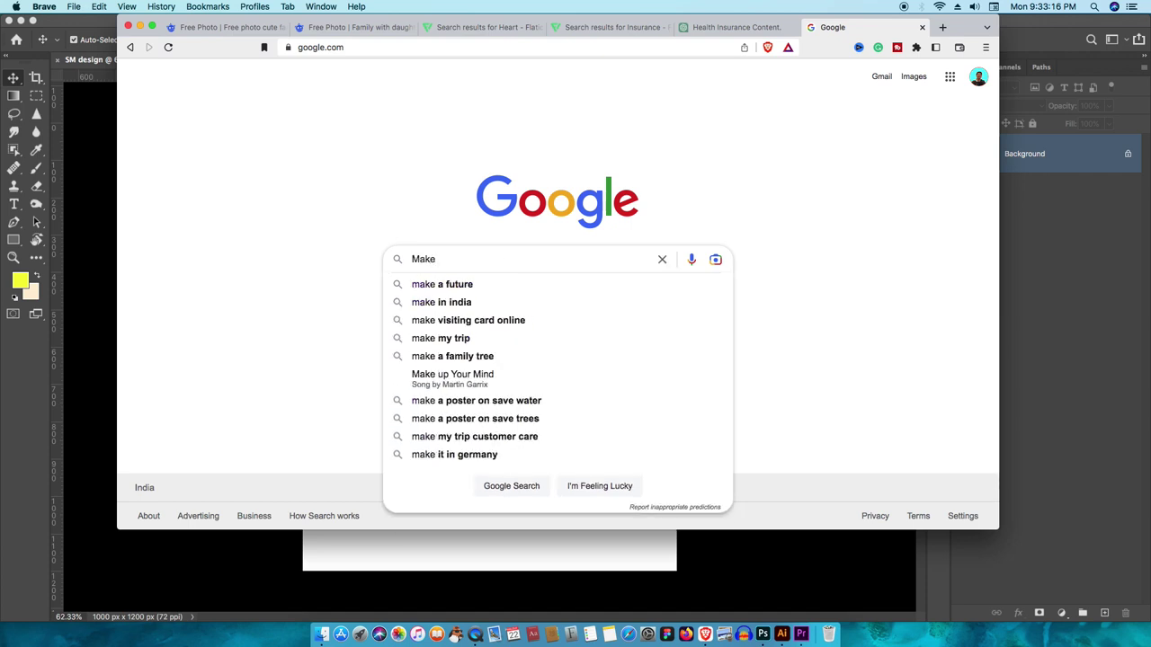
key(BackSpace)
key(BackSpace)
key(BackSpace)
text(save your f)
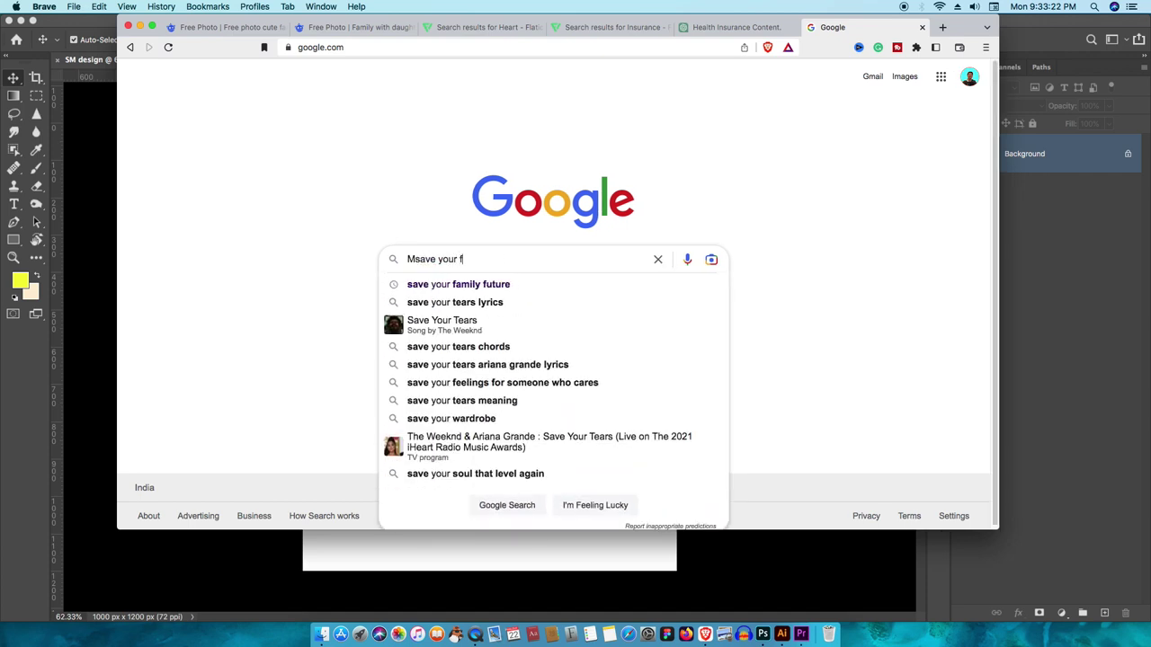
text(amily)
click(471, 284)
Complete the query as 'save your family future with life insurance policy' and copy it.
right_click(248, 87)
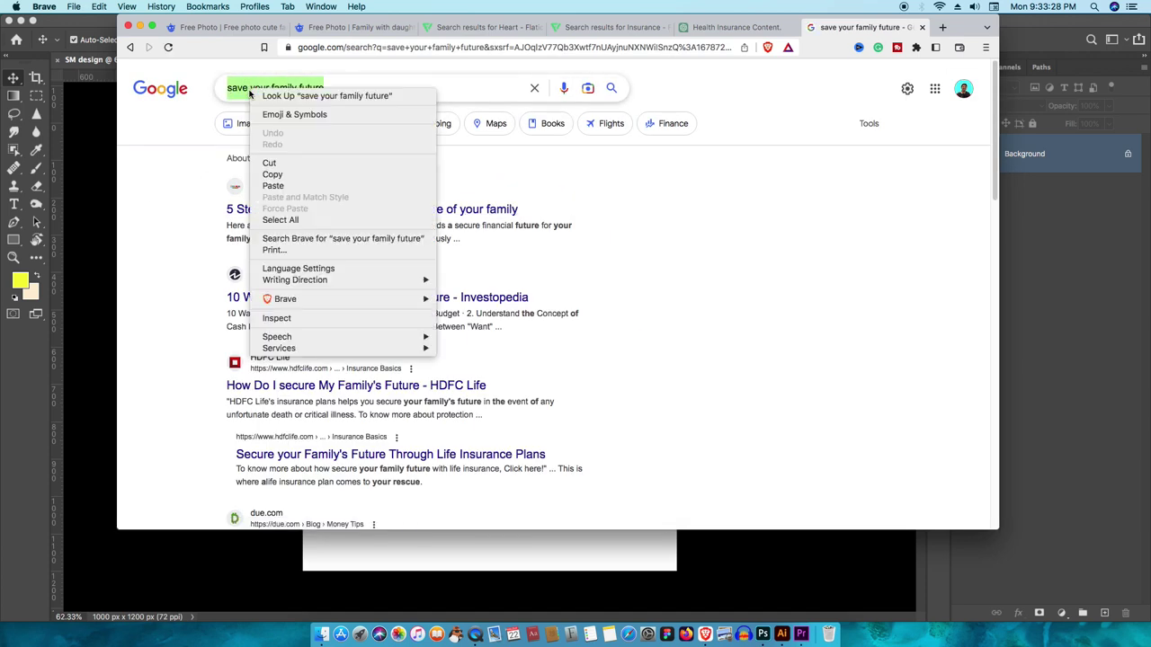
click(270, 87)
text(wilh life inso)
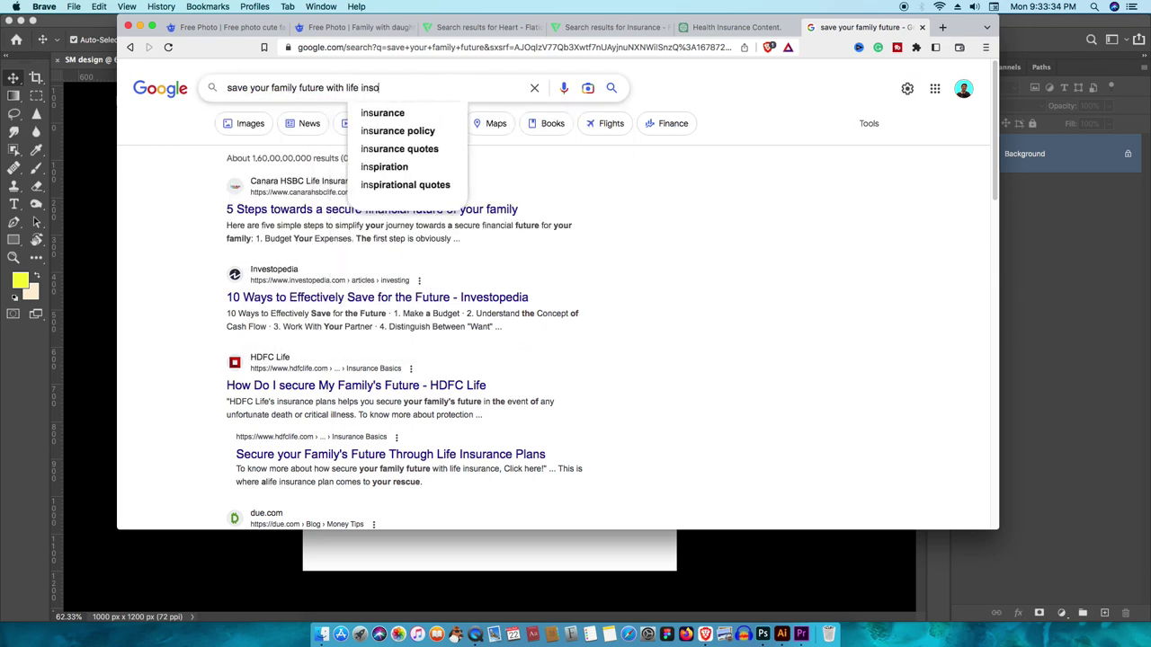
click(403, 128)
triple_click(270, 87)
key(ctrl+c)
right_click(270, 88)
click(301, 168)
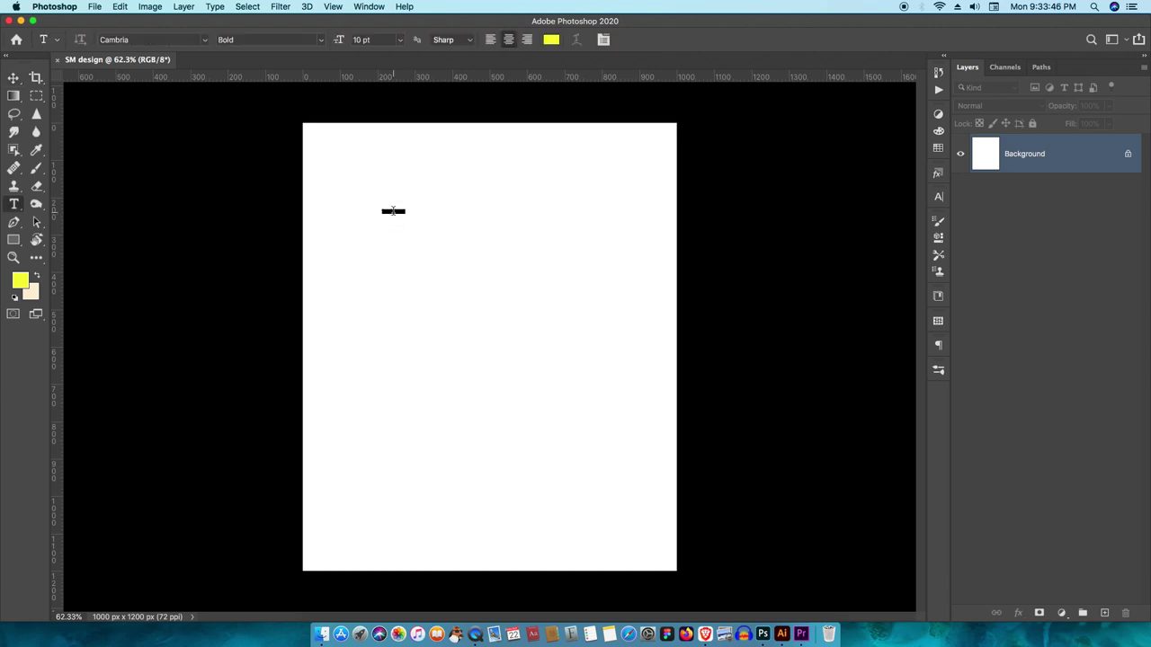
Paste the headline text onto the canvas as black 48 pt type.
key(ctrl+v)
click(13, 78)
click(14, 204)
click(551, 39)
click(683, 292)
click(950, 136)
click(321, 40)
click(269, 57)
click(400, 39)
click(376, 188)
Apply the Butler Bold font to the headline.
key(ctrl+t)
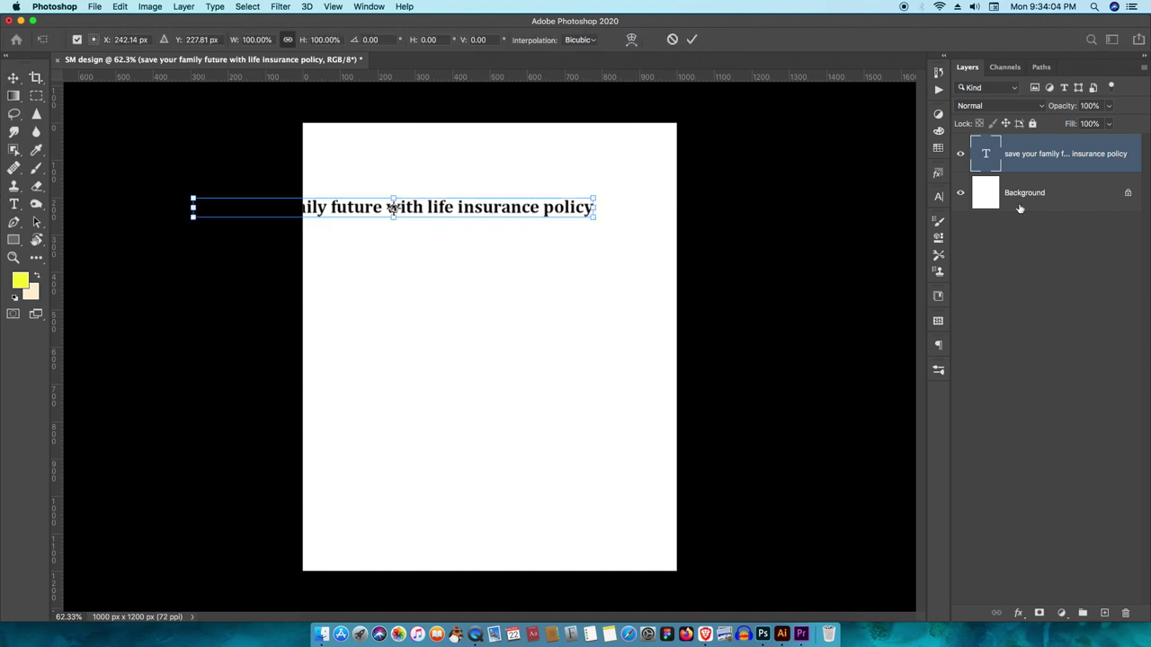
key(Escape)
click(937, 196)
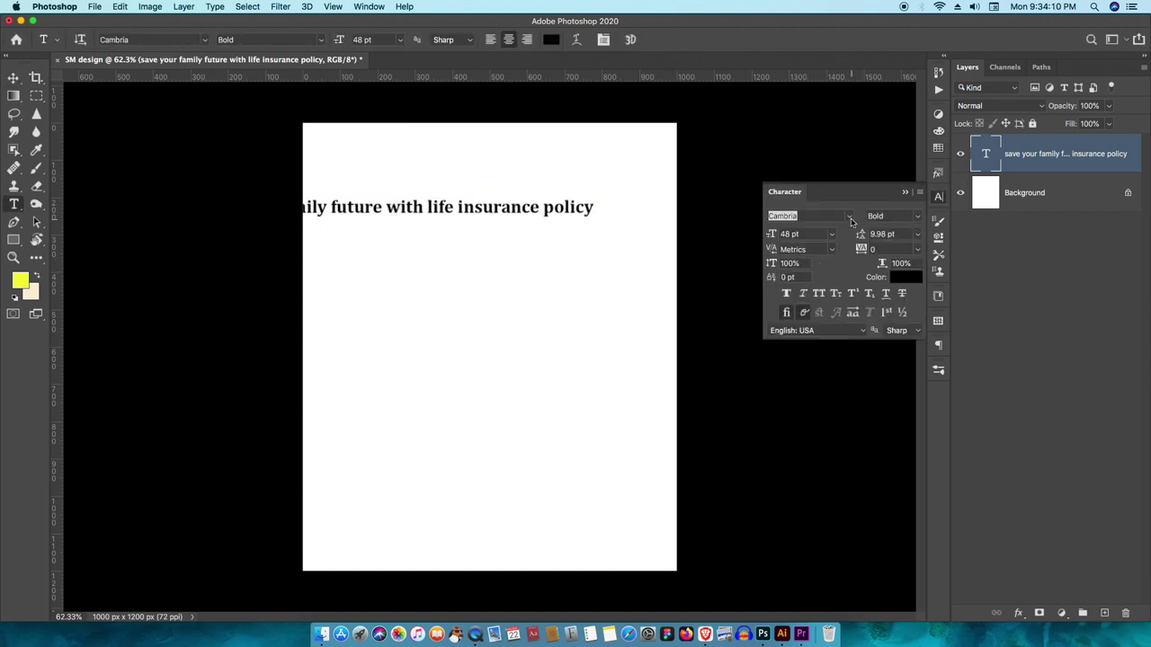
click(850, 217)
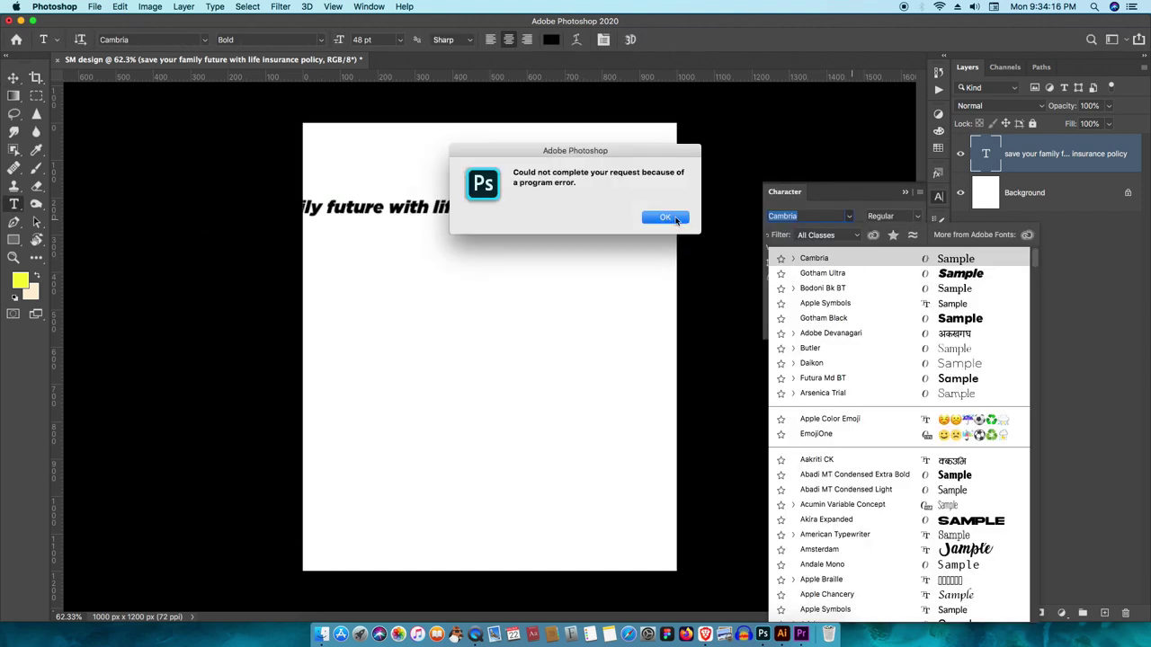
key(Return)
scroll(930, 364, down, 3)
text(Butler)
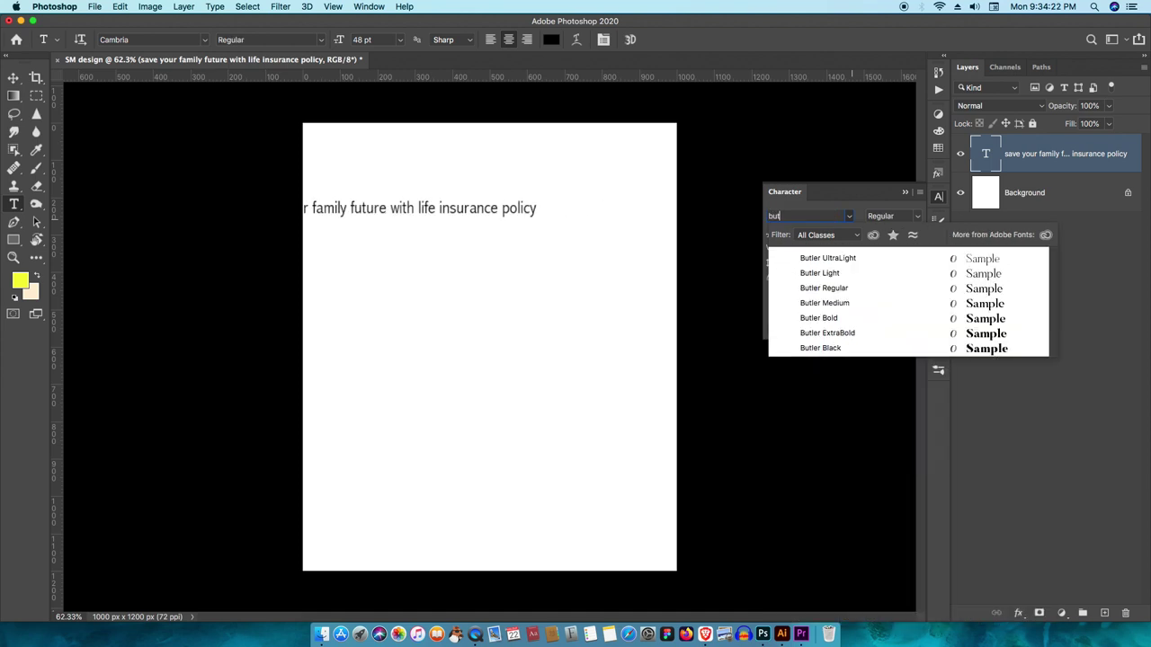
click(846, 318)
Break the headline before 'future', with Auto leading, 40 pt size and left alignment.
drag(410, 207, 516, 226)
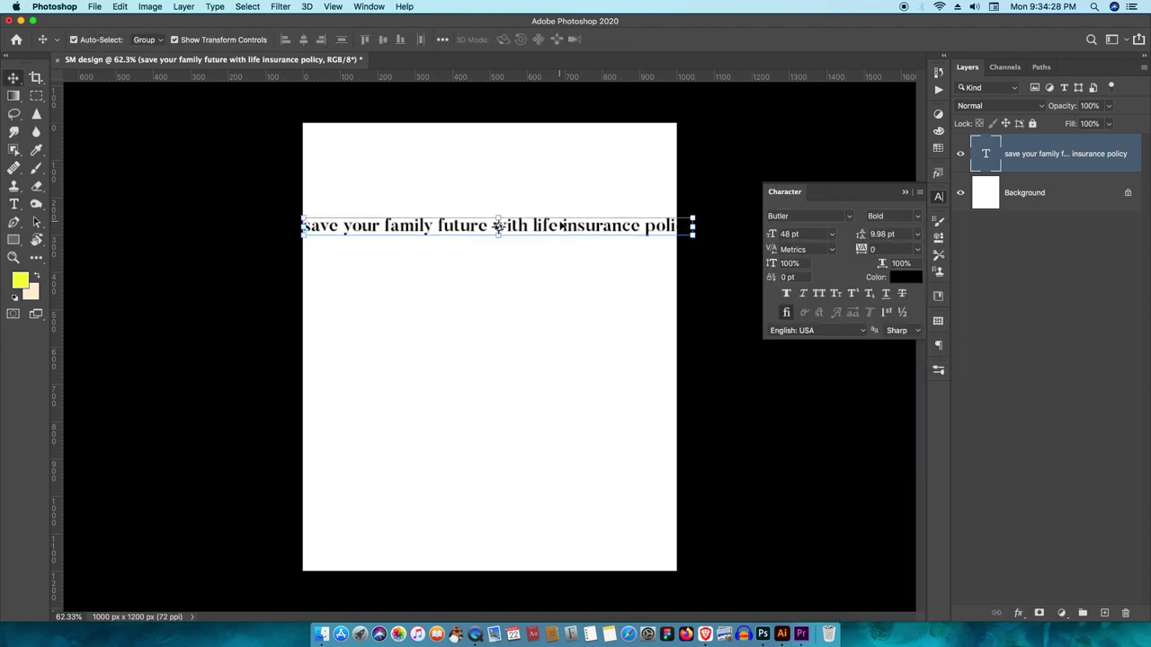
click(437, 225)
key(Return)
key(super+a)
click(917, 234)
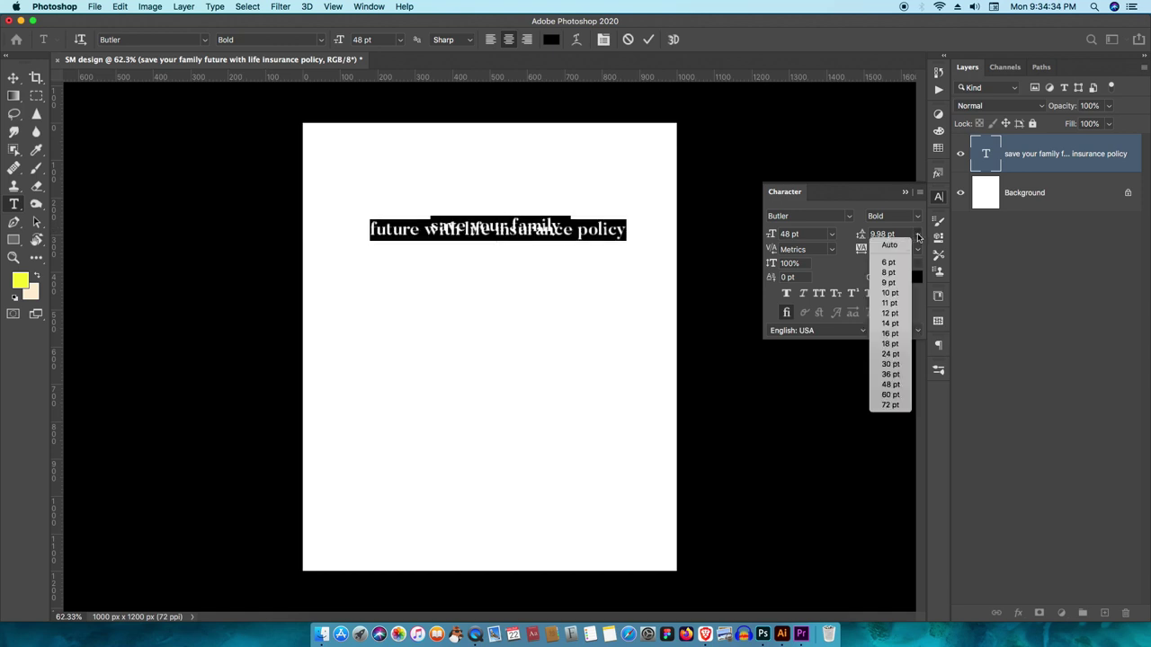
click(886, 245)
text(40)
key(Return)
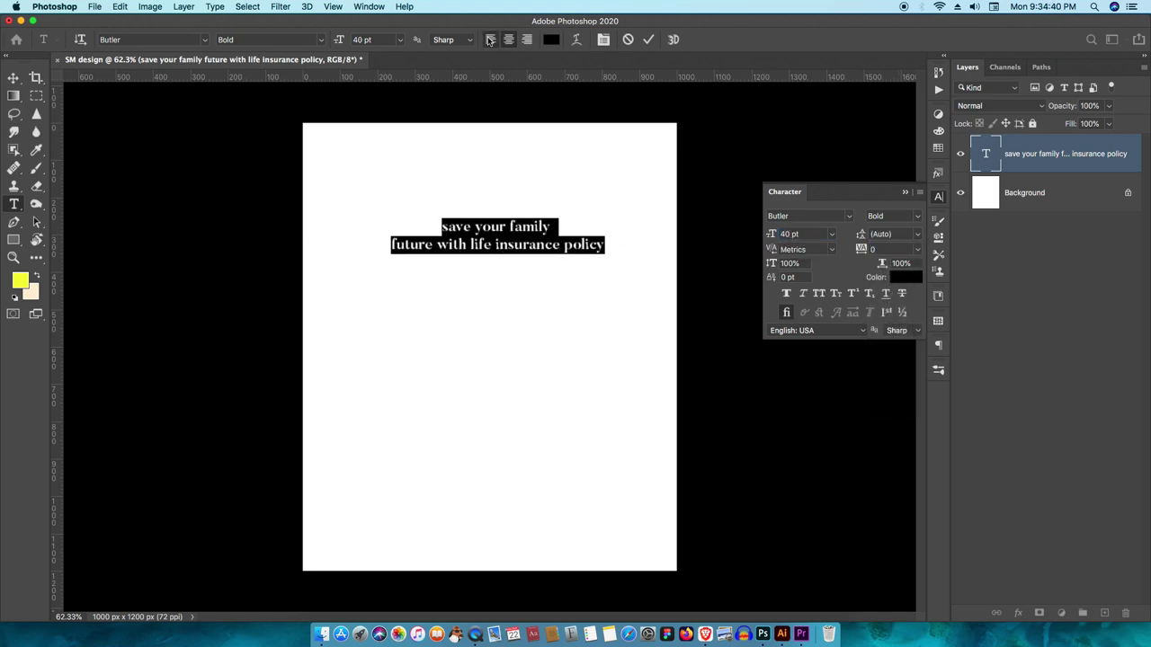
click(490, 40)
Scale the headline up to about 60 pt and move it left and lower.
drag(609, 218, 666, 187)
drag(506, 267, 440, 282)
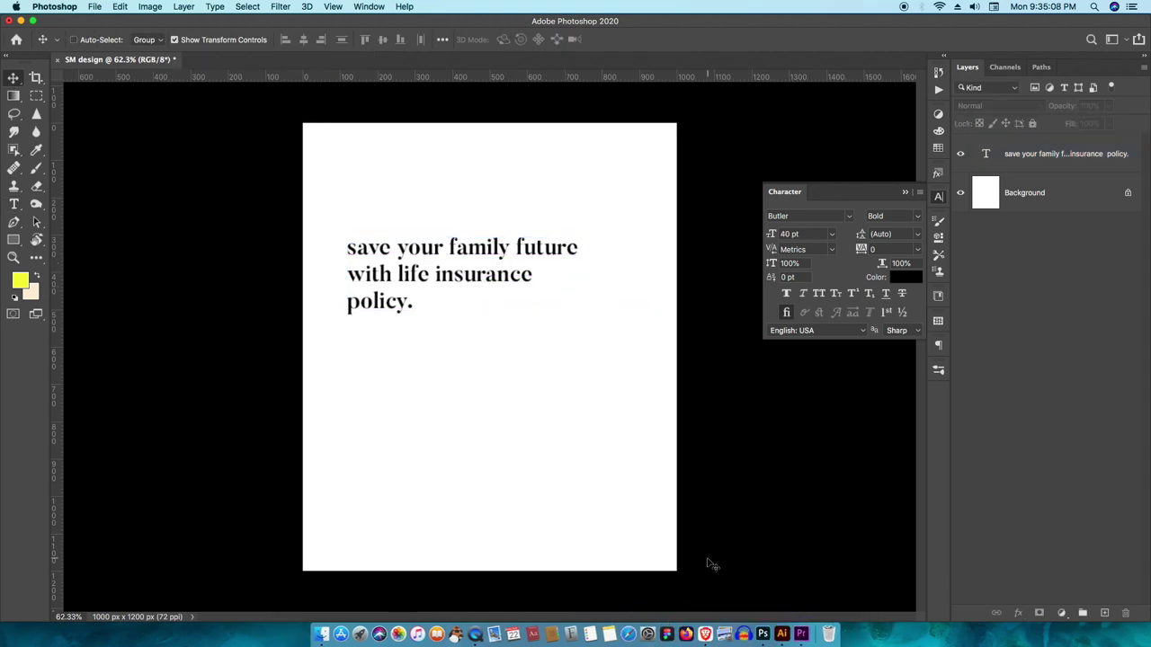
key(super+Tab)
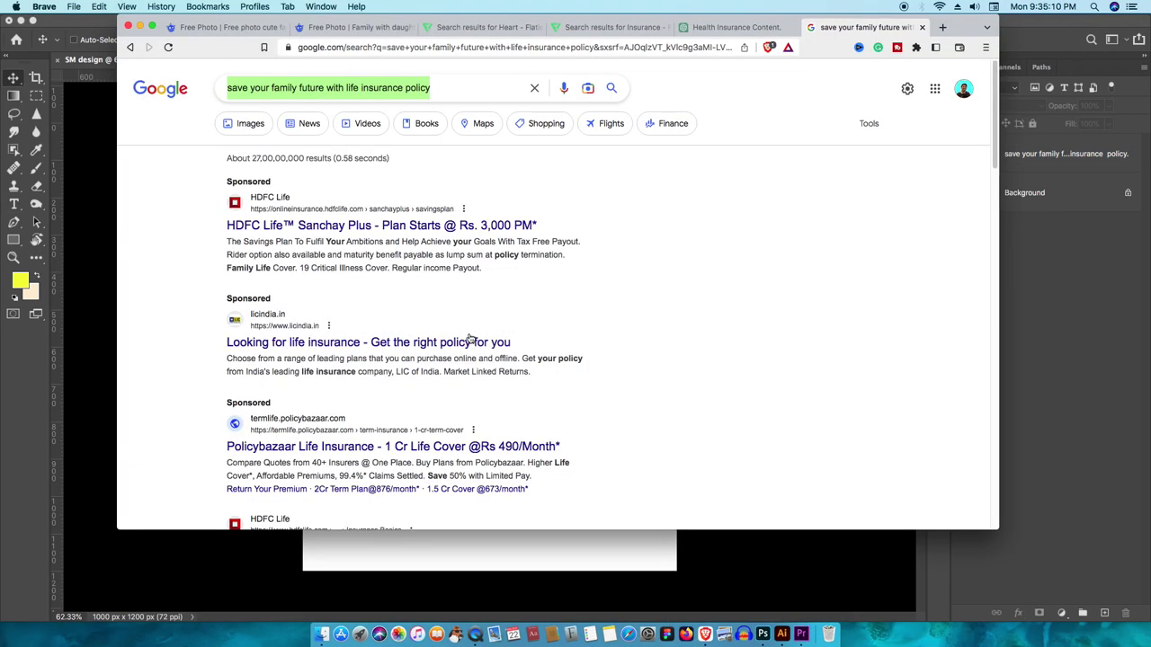
Bring the Freepik family photo in as a smart object layer named 'support image'.
click(616, 27)
click(331, 27)
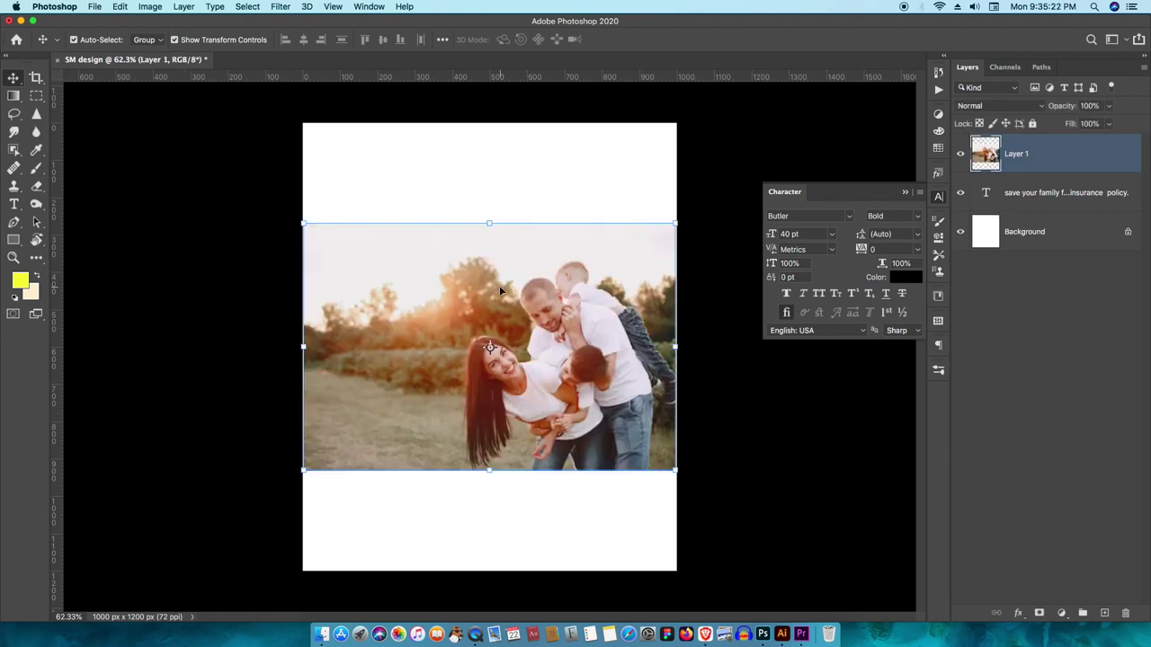
click(974, 262)
double_click(1017, 158)
text(support image)
Scale and straighten the family photo to cover the whole canvas.
key(ctrl+t)
drag(475, 527, 608, 403)
drag(510, 233, 465, 120)
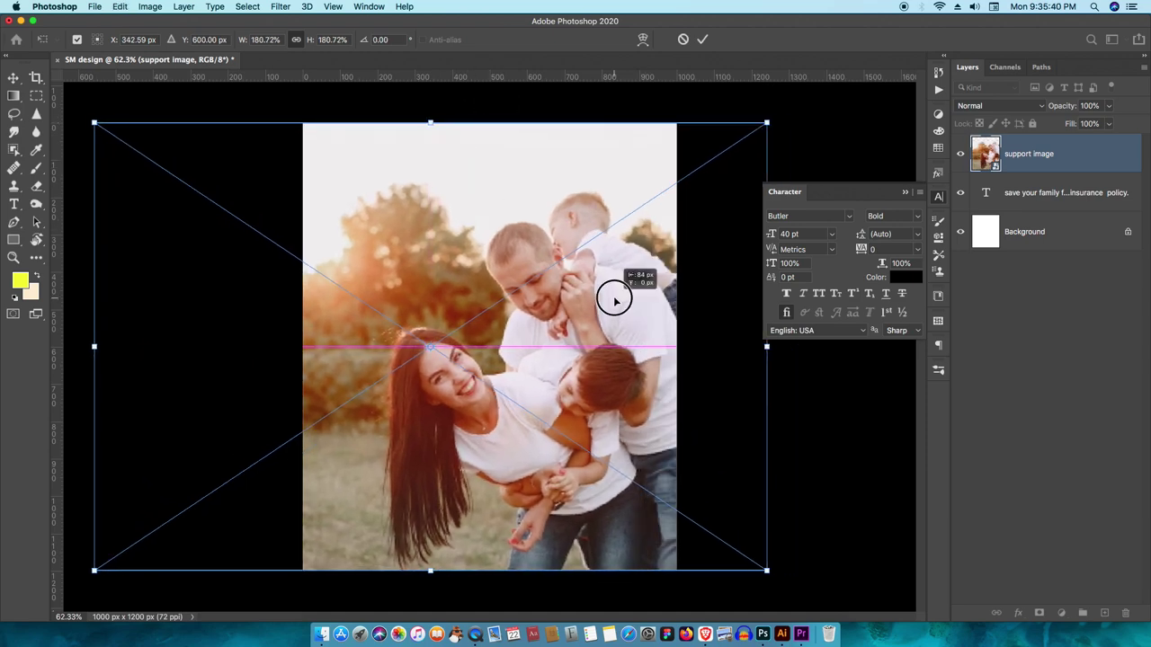
key(Return)
Give the support image a red Multiply Color Overlay at reduced opacity, beneath the headline.
click(989, 160)
click(1018, 613)
click(1043, 539)
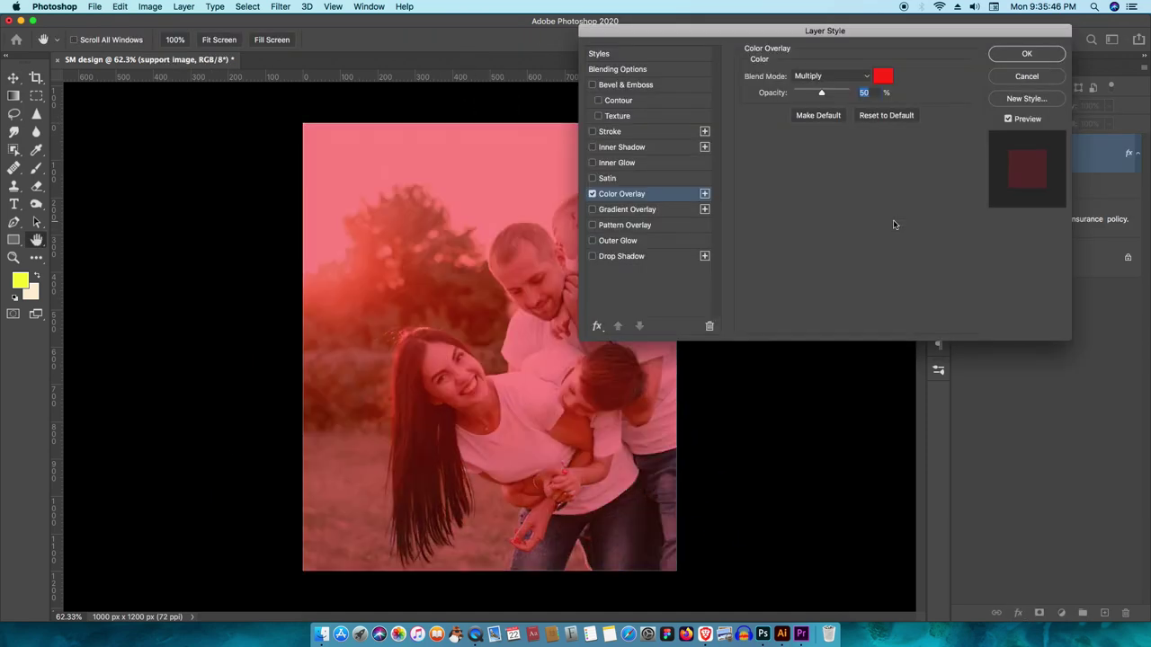
drag(827, 93, 820, 94)
click(832, 76)
click(1025, 53)
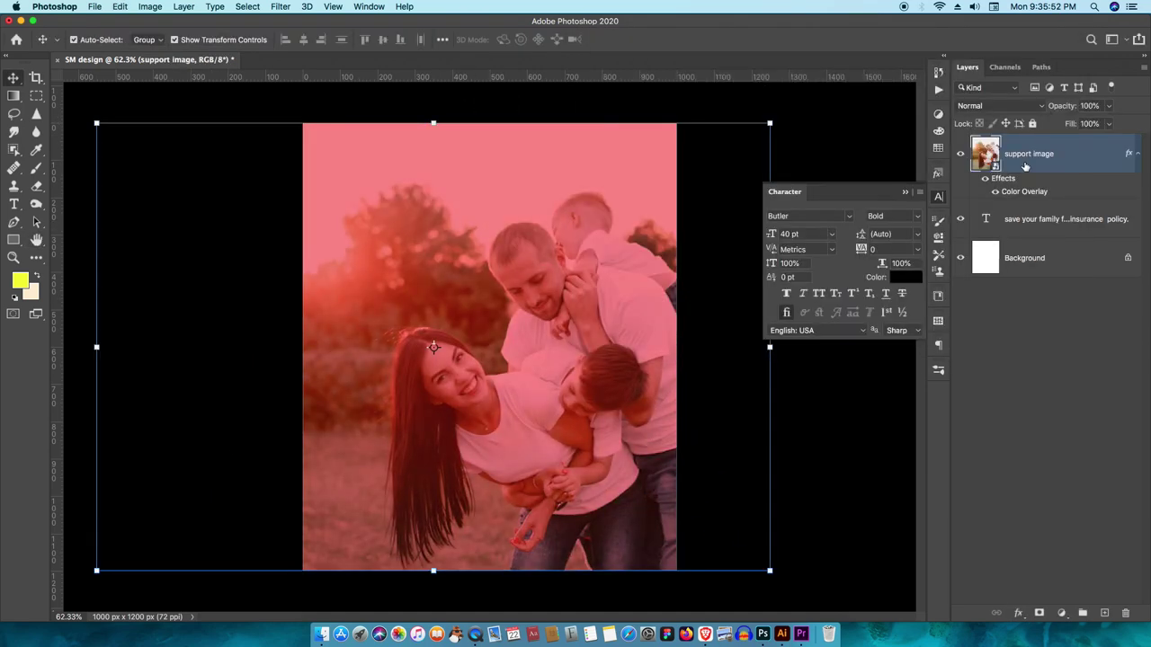
drag(1046, 199, 1047, 198)
Make the headline white and move it lower on the photo.
click(994, 151)
key(t)
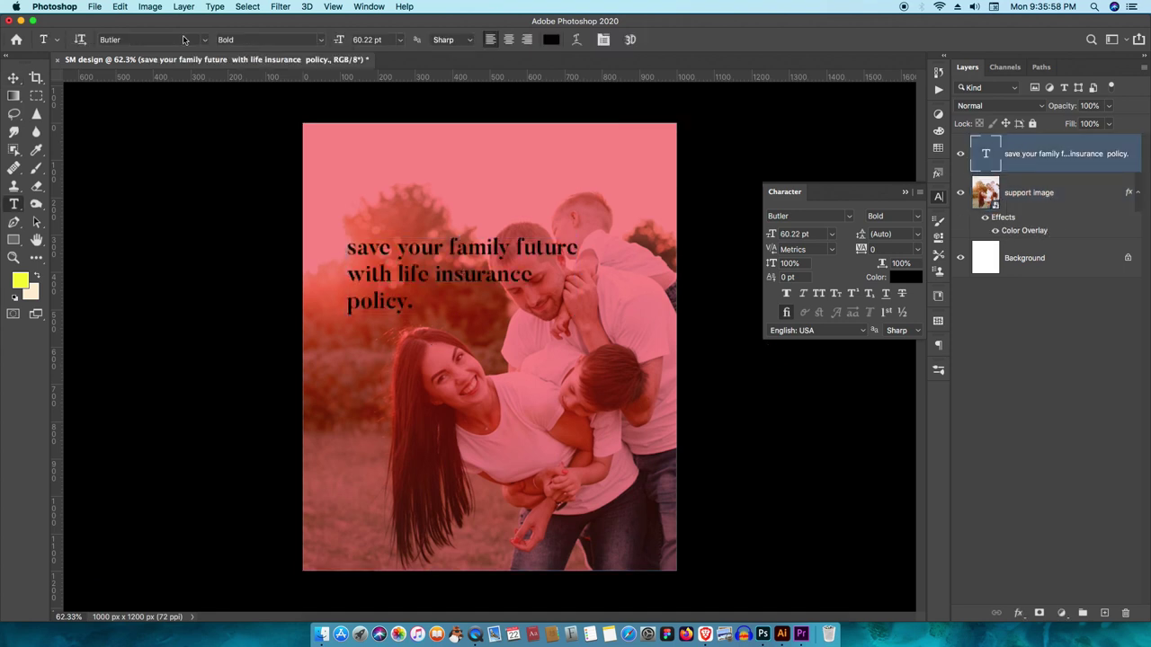
click(551, 40)
drag(694, 149, 690, 136)
click(941, 142)
key(v)
mouse_move(492, 251)
mouse_down()
mouse_move(476, 252)
mouse_move(482, 202)
mouse_up()
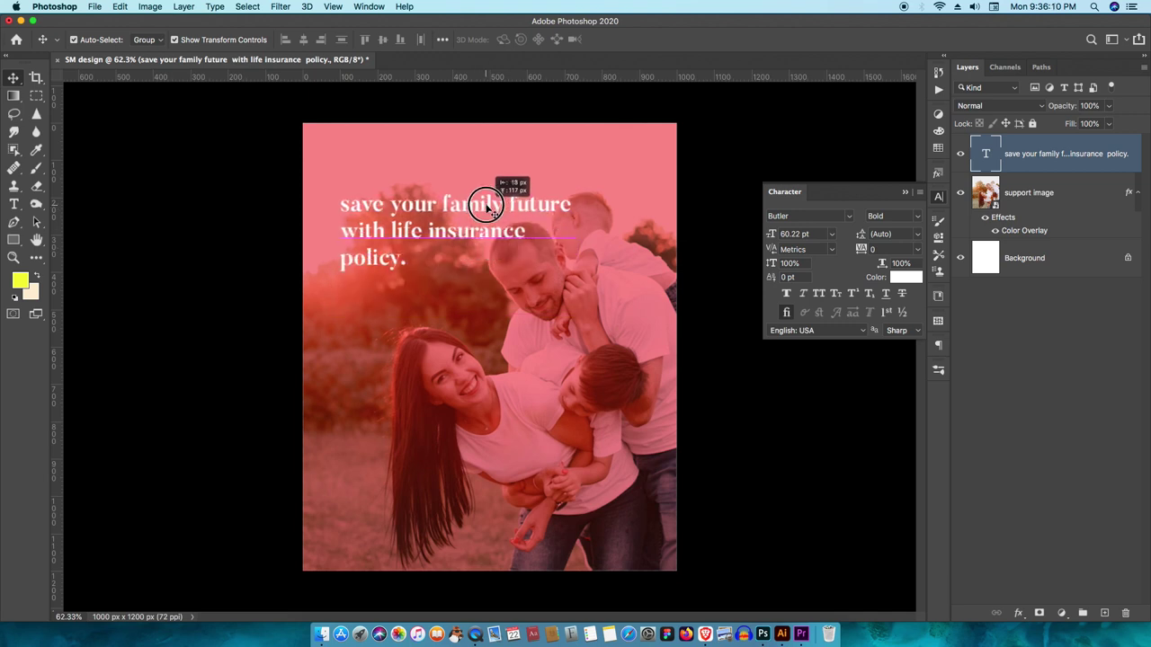
click(707, 431)
drag(384, 239, 409, 259)
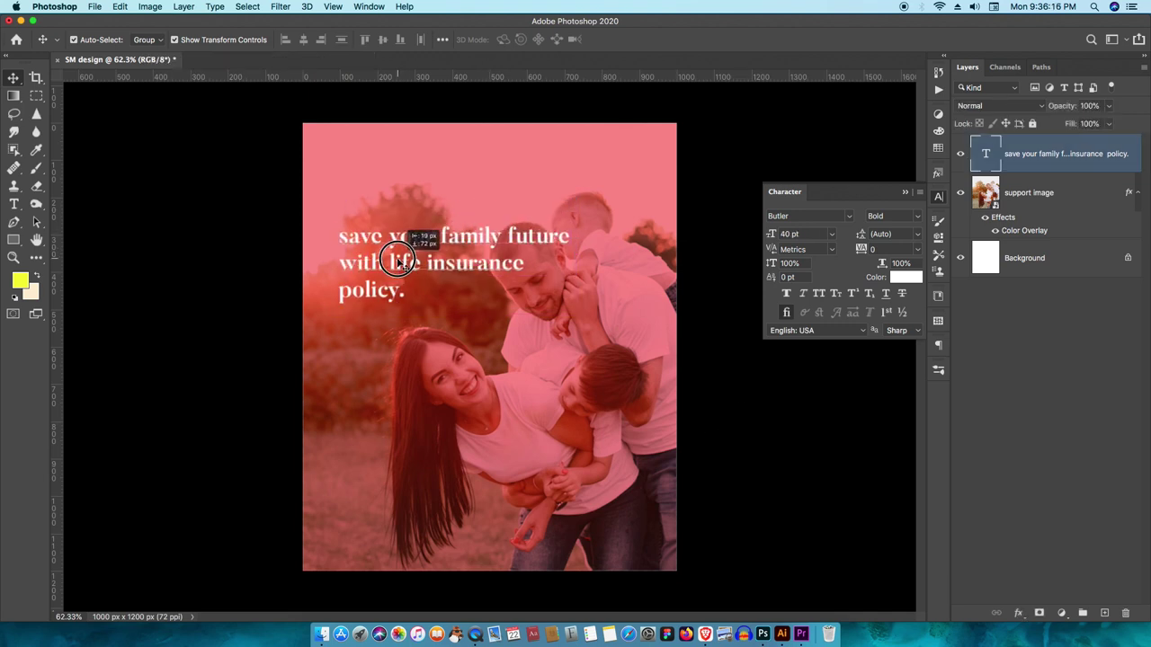
Change the area around the canvas to black.
scroll(539, 360, up, 2)
right_click(734, 379)
click(755, 384)
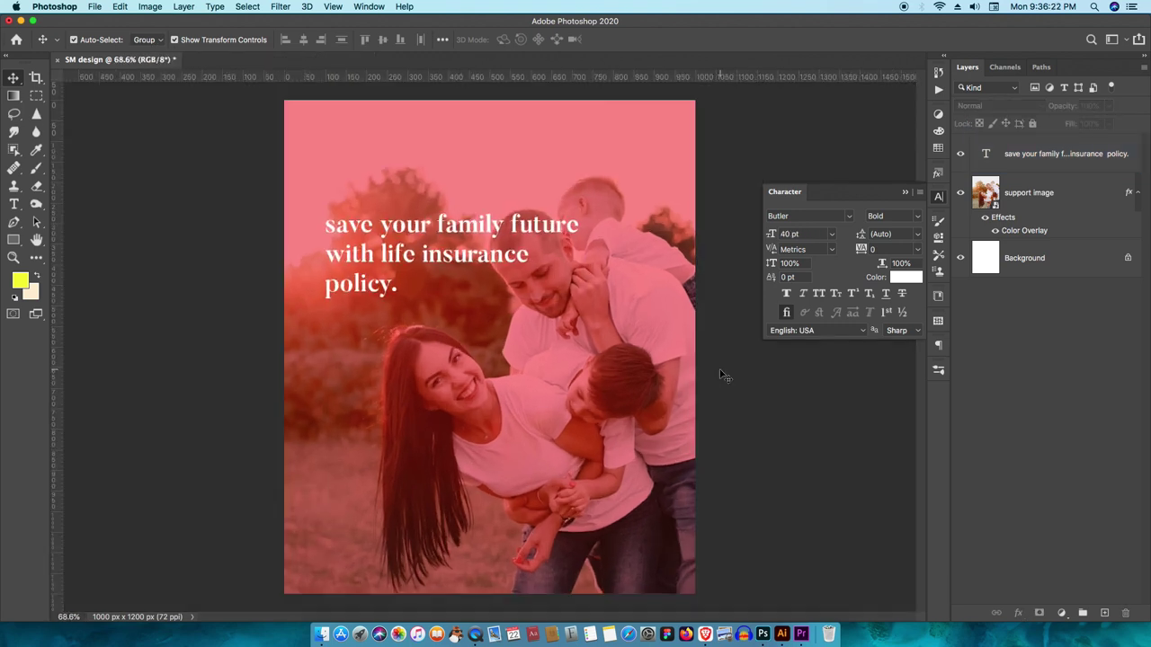
right_click(757, 369)
click(782, 427)
scroll(540, 357, down, 1)
Copy the Flaticon health insurance icon and paste it into the design.
click(705, 634)
click(333, 34)
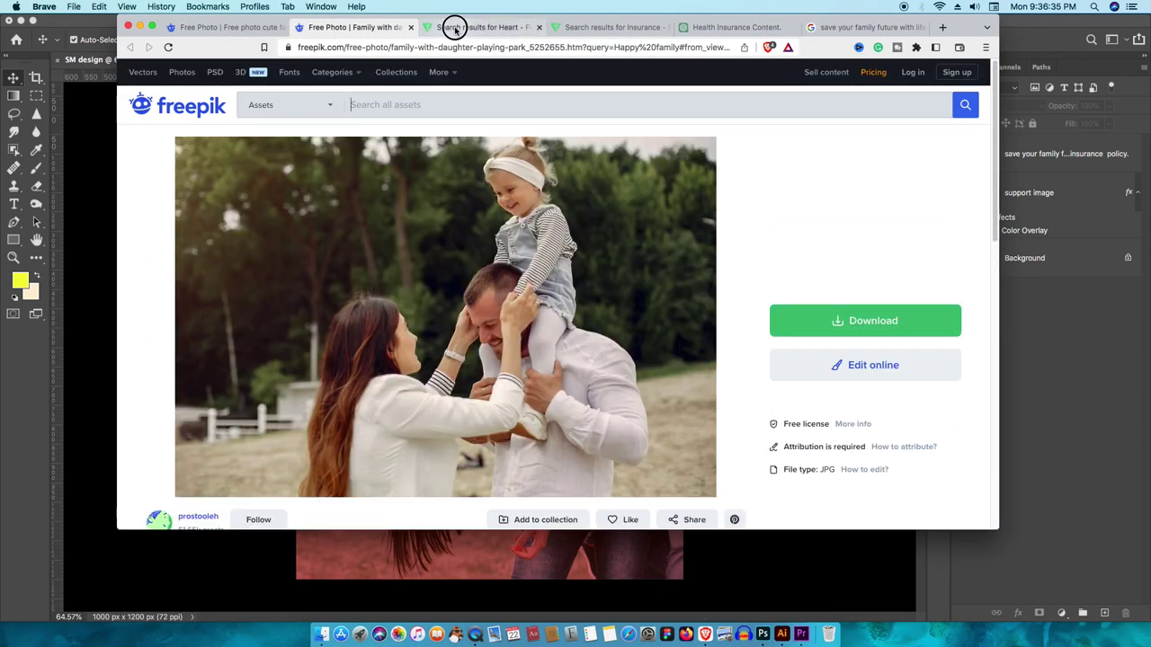
click(449, 27)
click(607, 27)
right_click(416, 226)
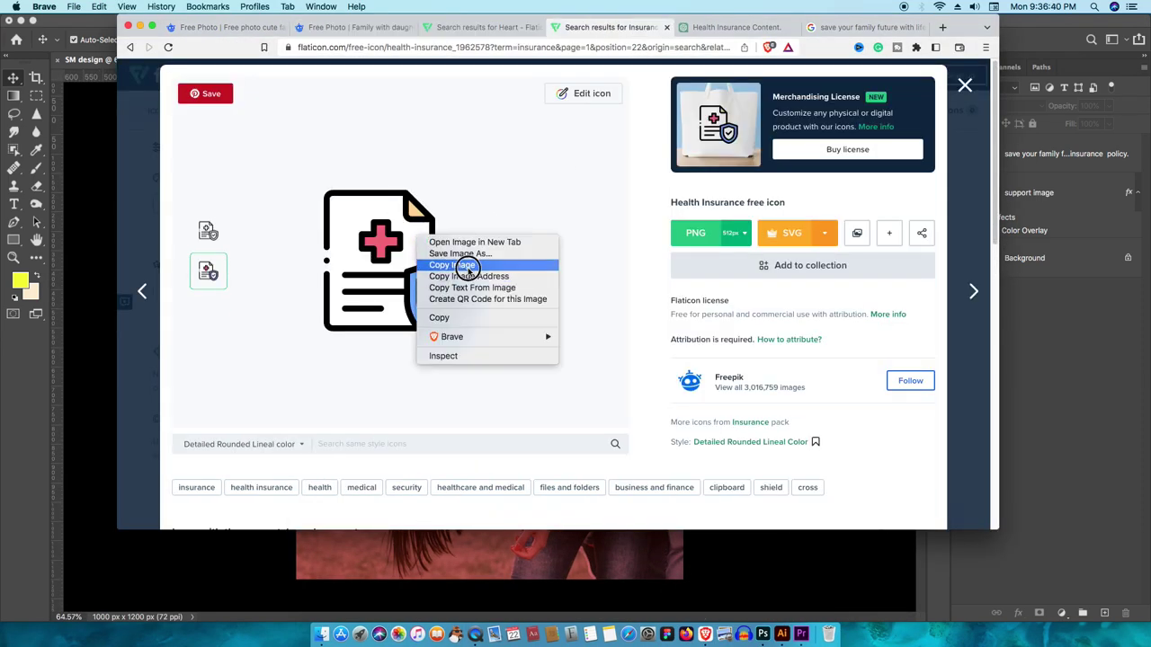
click(464, 266)
key(super+Tab)
key(super+v)
Make the icon a smart object named 'isorance', shrink it and place it below the headline.
right_click(1053, 196)
click(966, 261)
double_click(1017, 192)
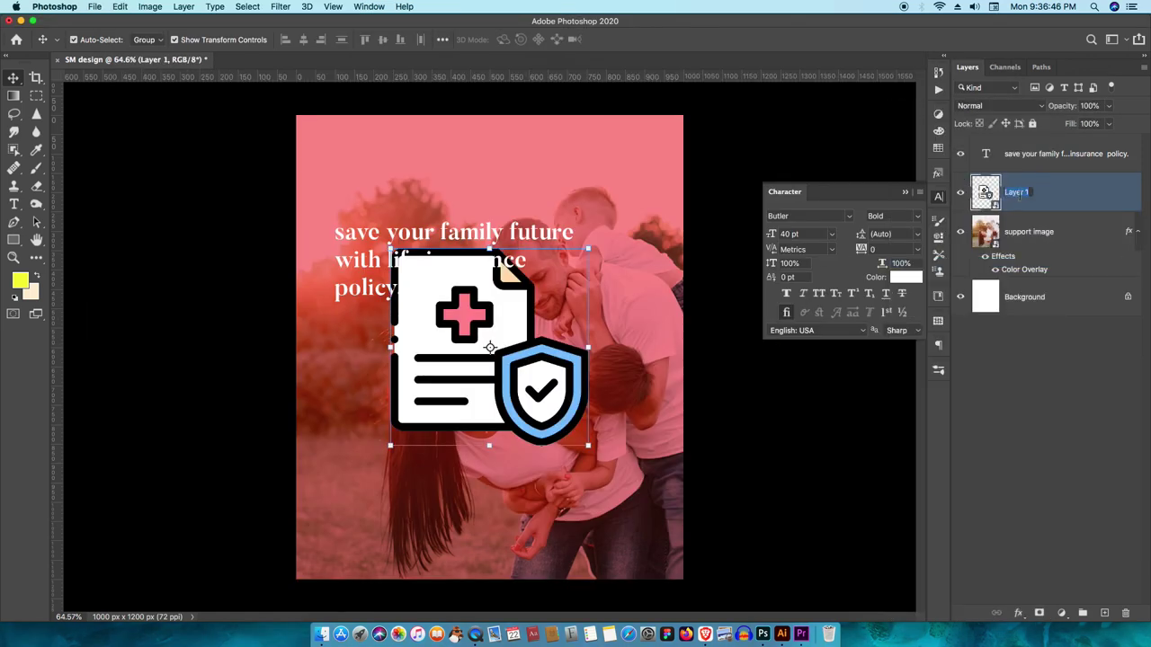
drag(588, 250, 477, 361)
drag(433, 405, 395, 384)
mouse_move(429, 339)
mouse_down()
mouse_move(390, 373)
mouse_move(364, 364)
mouse_up()
key(Return)
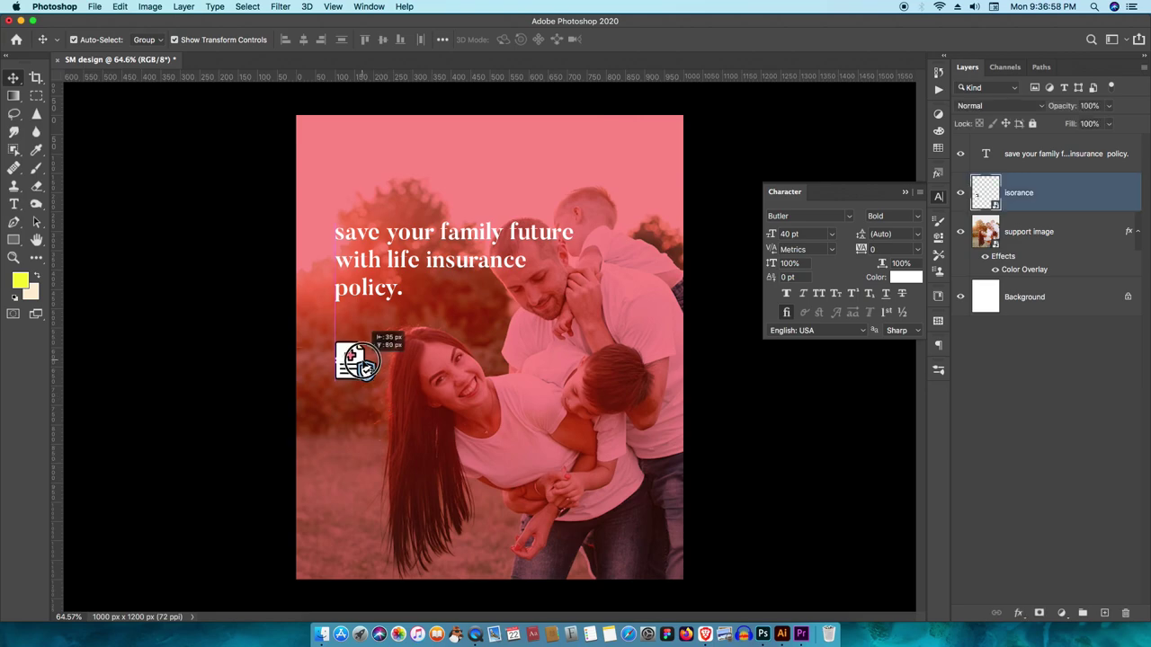
key(super+Tab)
Return from the Flaticon icon detail to the insurance search results.
key(ctrl+Tab)
key(ctrl+shift+Tab)
scroll(566, 269, down, 5)
scroll(566, 270, up, 3)
scroll(566, 270, down, 3)
scroll(566, 269, up, 2)
scroll(566, 270, up, 3)
key(super+bracketleft)
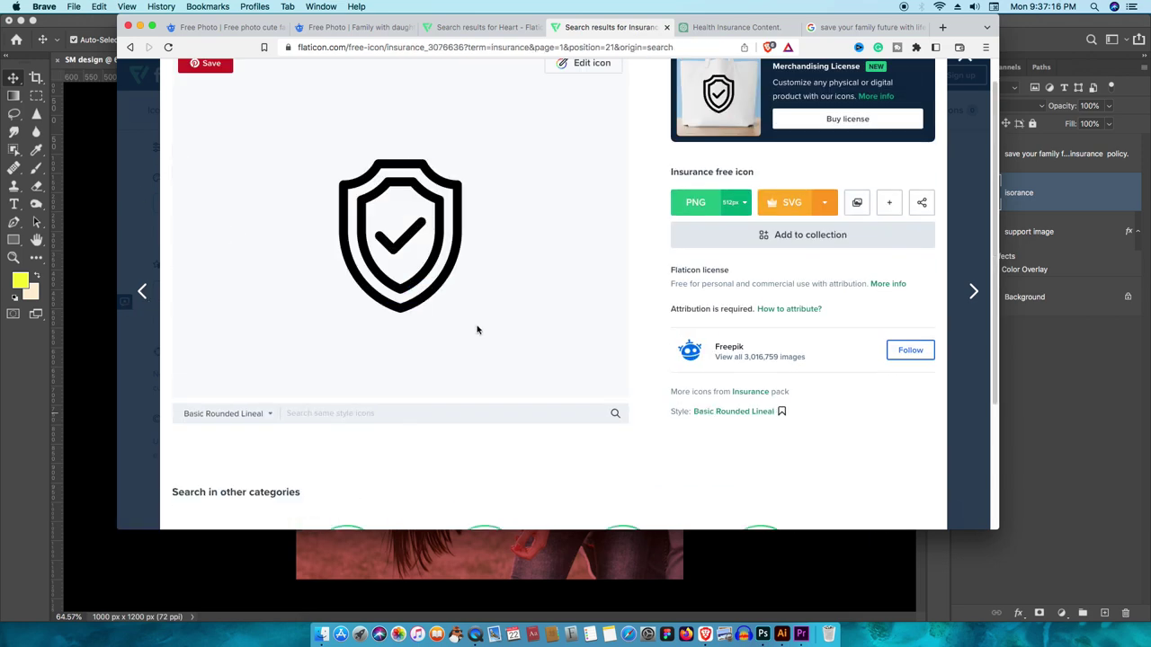
key(super+bracketleft)
Check the Freepik photo and heart icon tabs, then leave the heart icon detail.
key(ctrl+shift+Tab)
key(ctrl+shift+Tab)
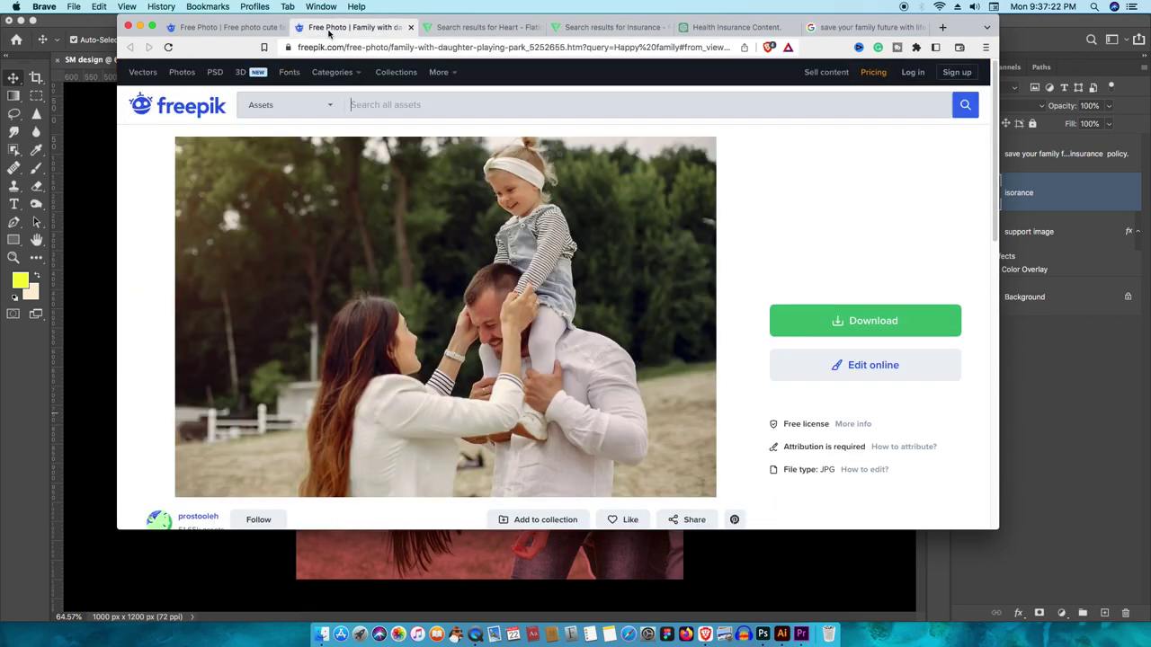
key(ctrl+Tab)
scroll(261, 289, down, 5)
scroll(266, 290, down, 5)
scroll(266, 290, up, 3)
scroll(675, 380, up, 10)
key(super+bracketleft)
Search Flaticon for 'save' and scroll through the piggy bank, floppy disk and money icons.
text(save)
key(Return)
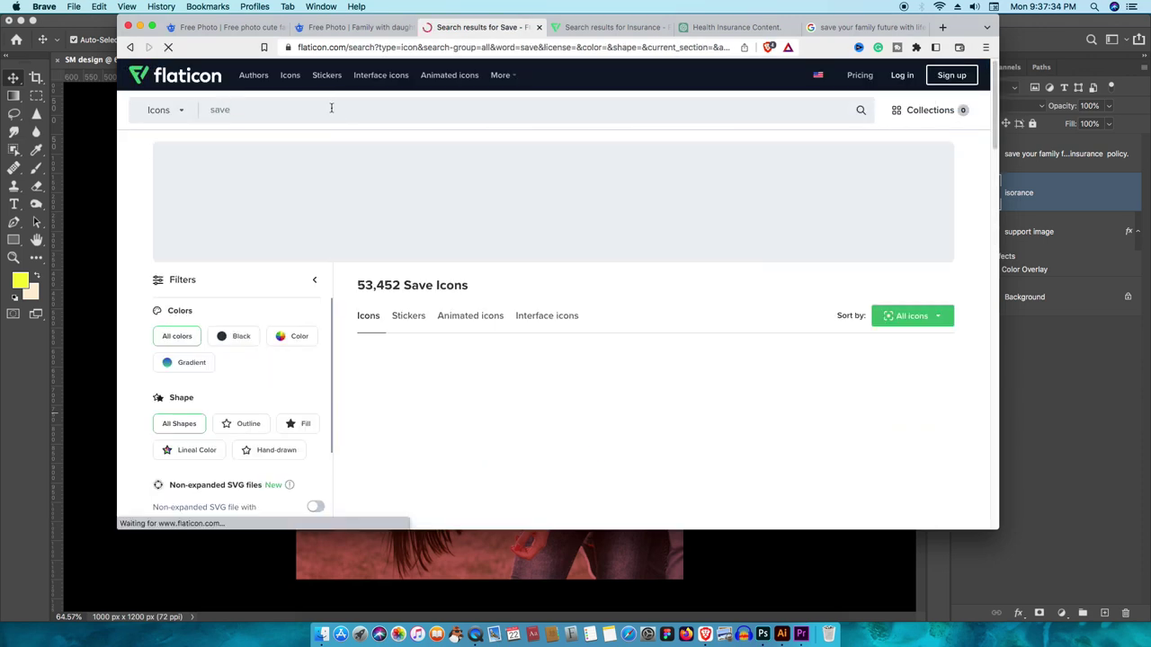
scroll(495, 214, down, 2)
scroll(495, 212, down, 1)
scroll(495, 212, down, 3)
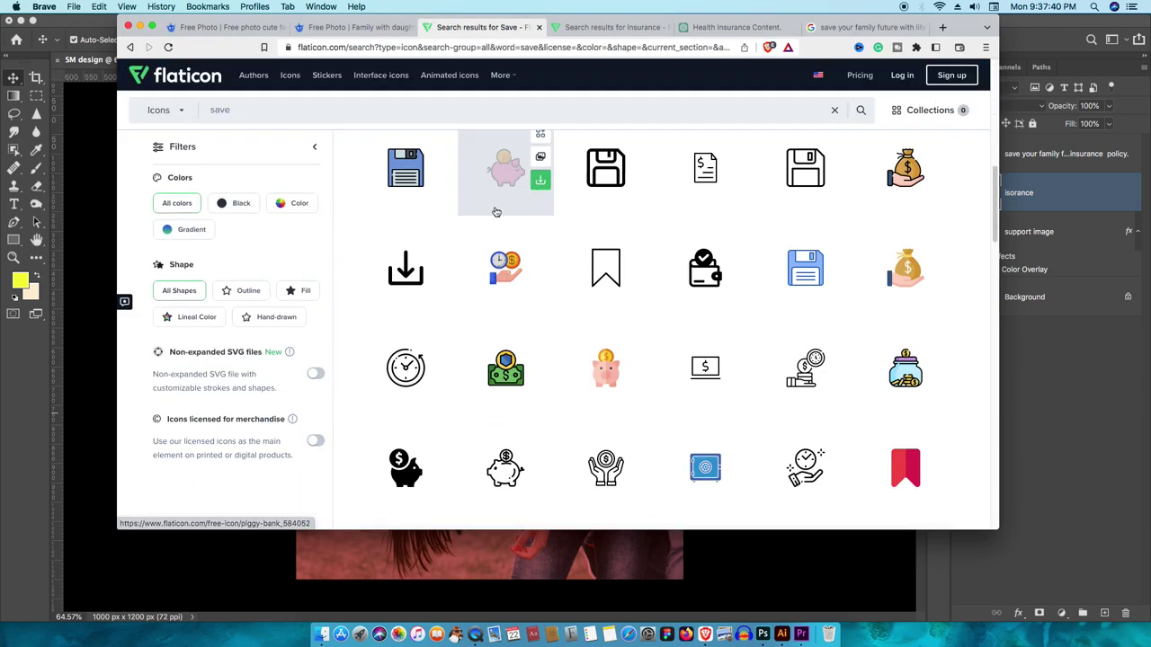
scroll(495, 212, down, 3)
scroll(495, 212, down, 3)
scroll(495, 212, down, 5)
scroll(495, 212, down, 1)
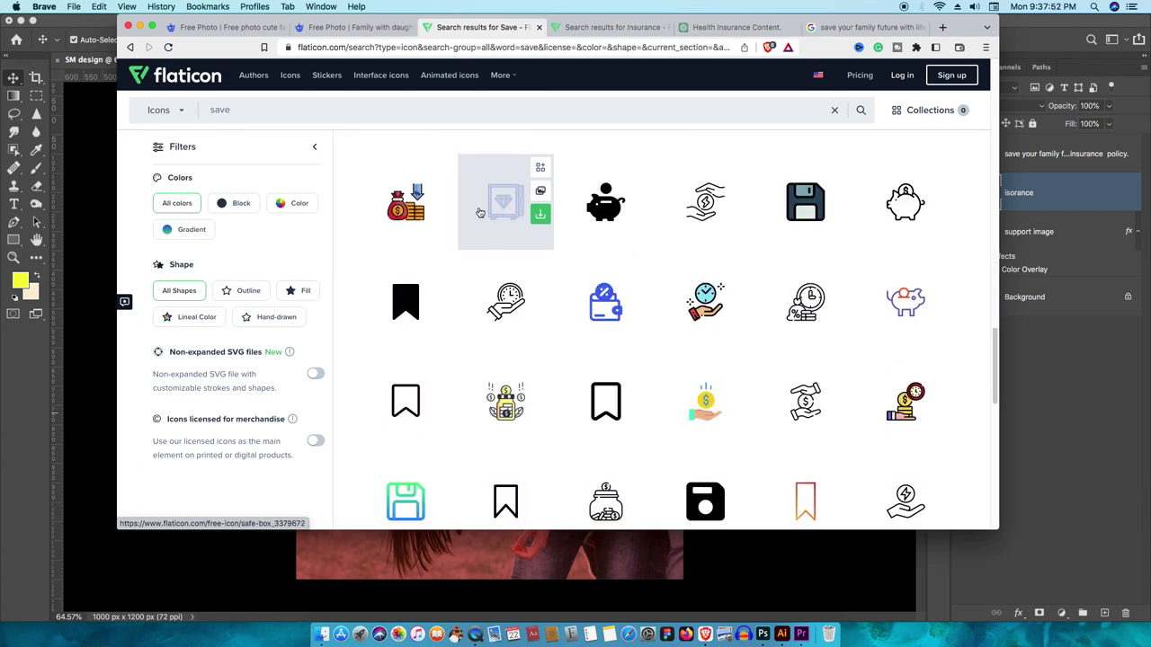
key(super+Tab)
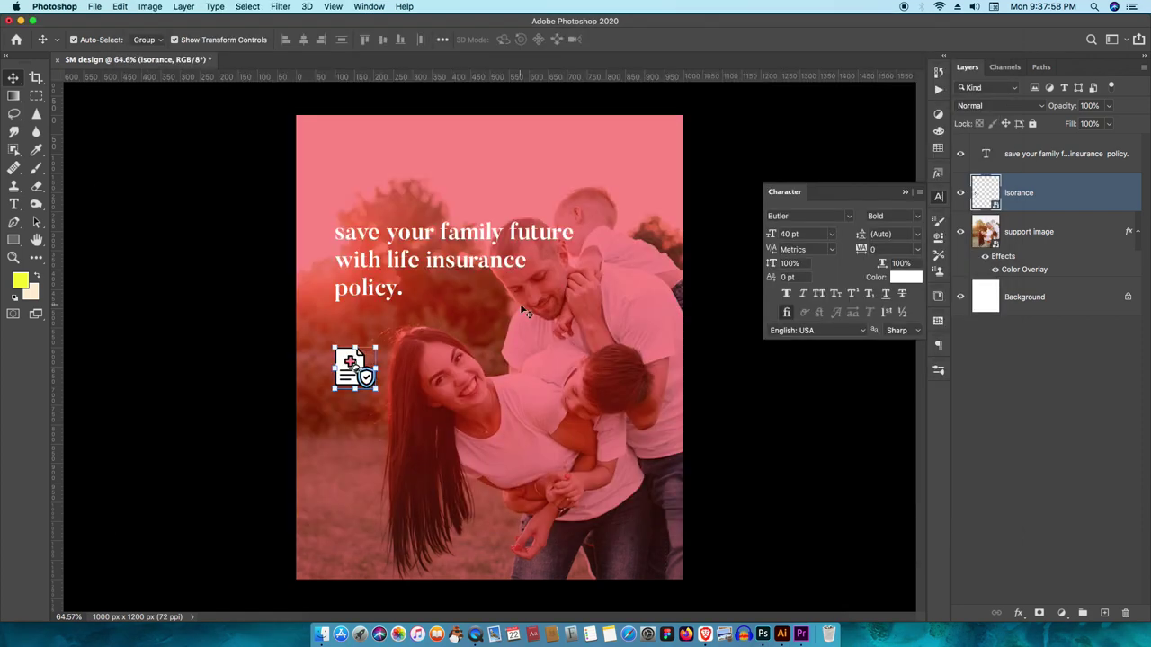
Convert the support image's colour overlay effect into its own layer.
click(1030, 232)
right_click(1032, 266)
key(Escape)
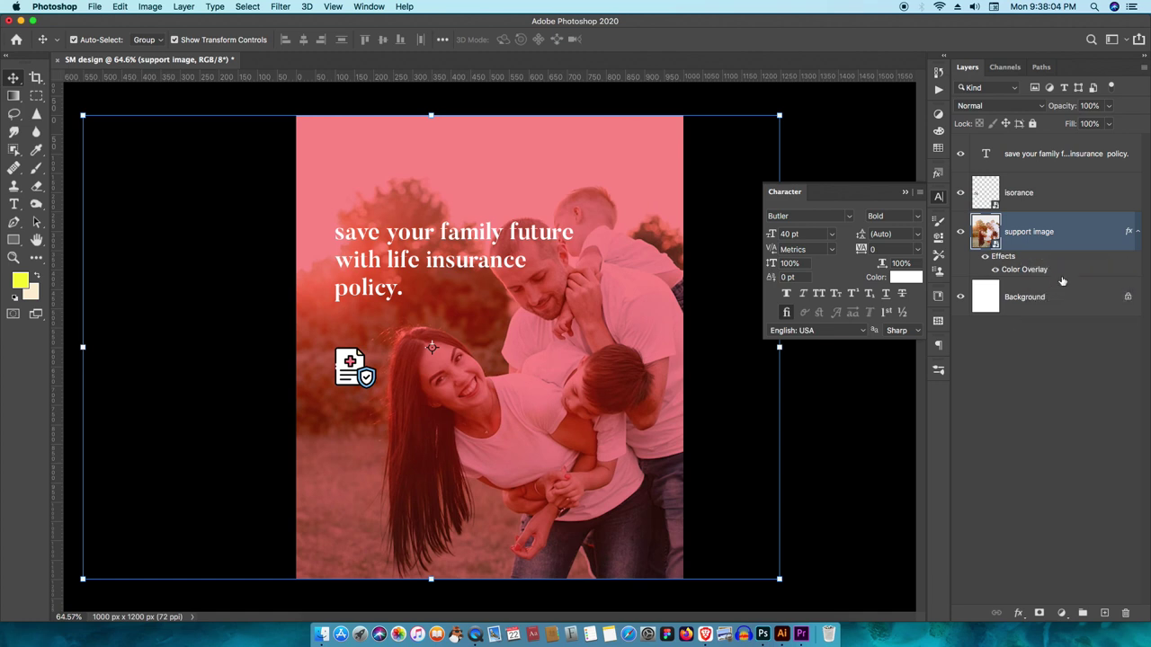
right_click(982, 260)
click(1041, 462)
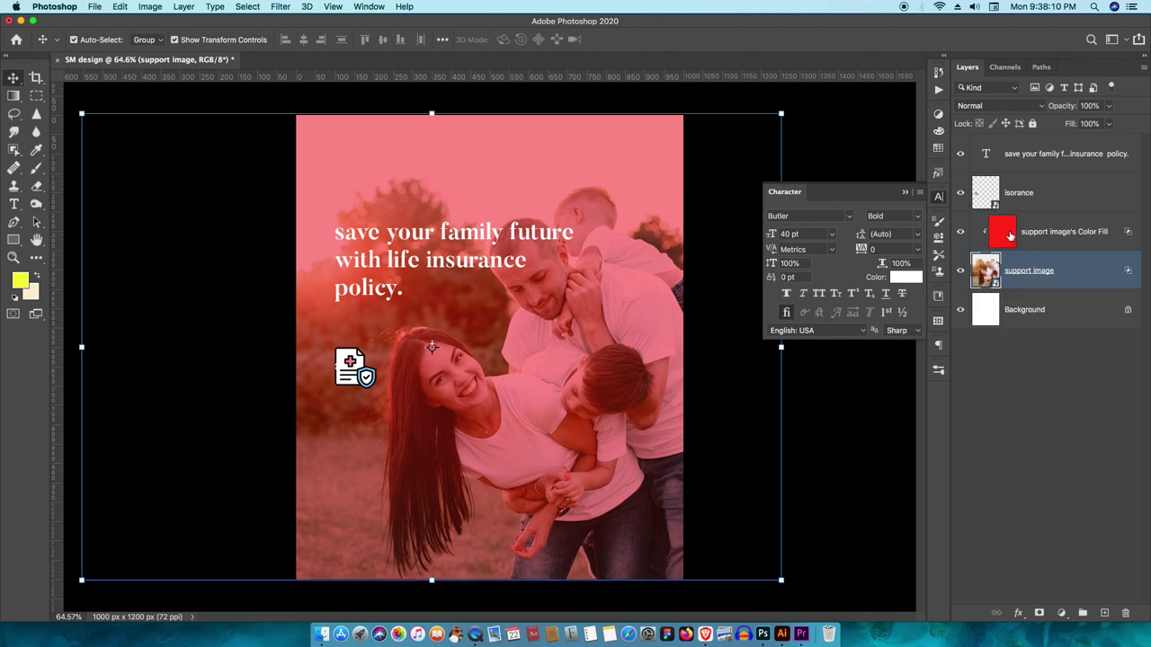
Choose a large splatter brush from the smoke brush presets, starting with brush 77.
click(84, 40)
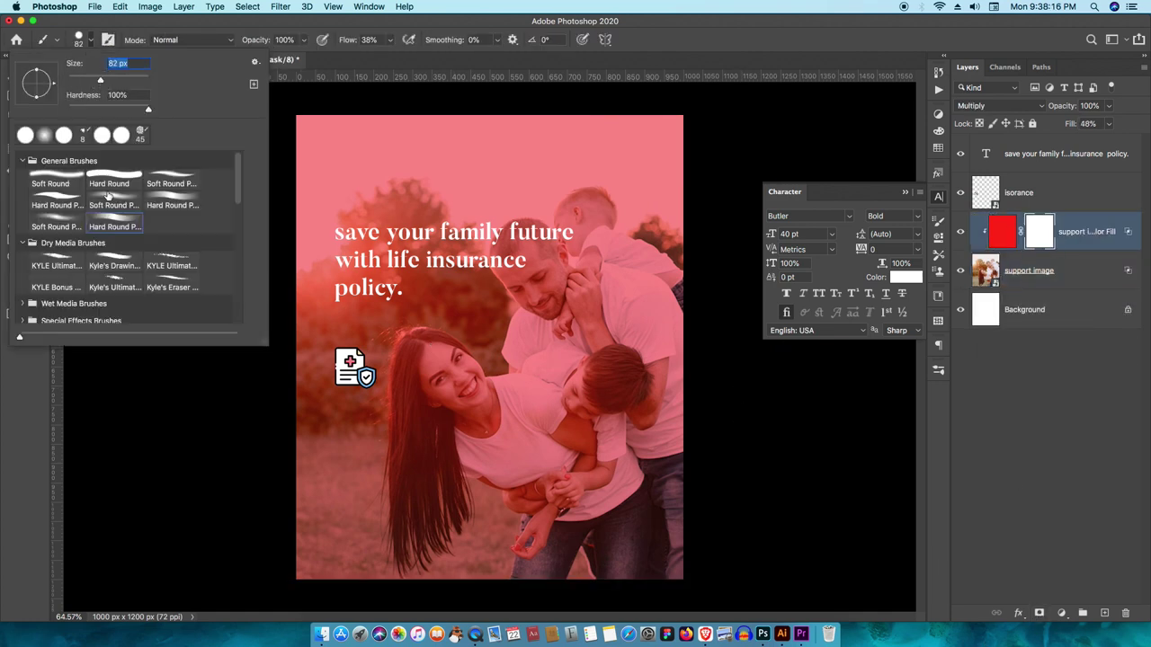
scroll(146, 276, down, 2)
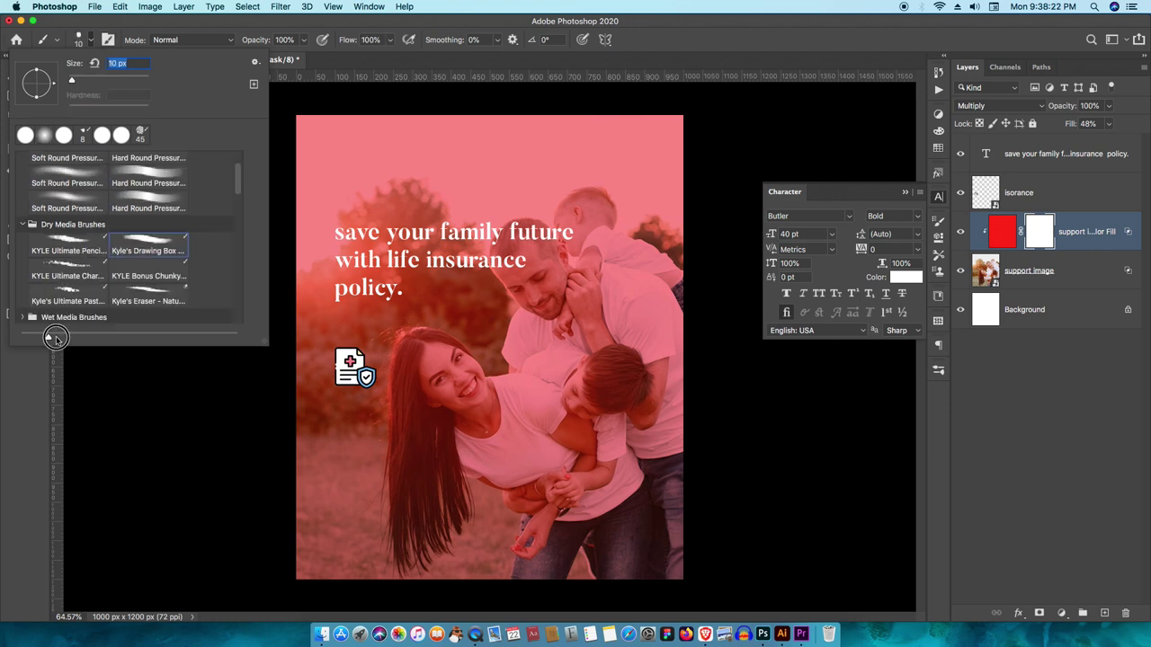
drag(18, 337, 119, 337)
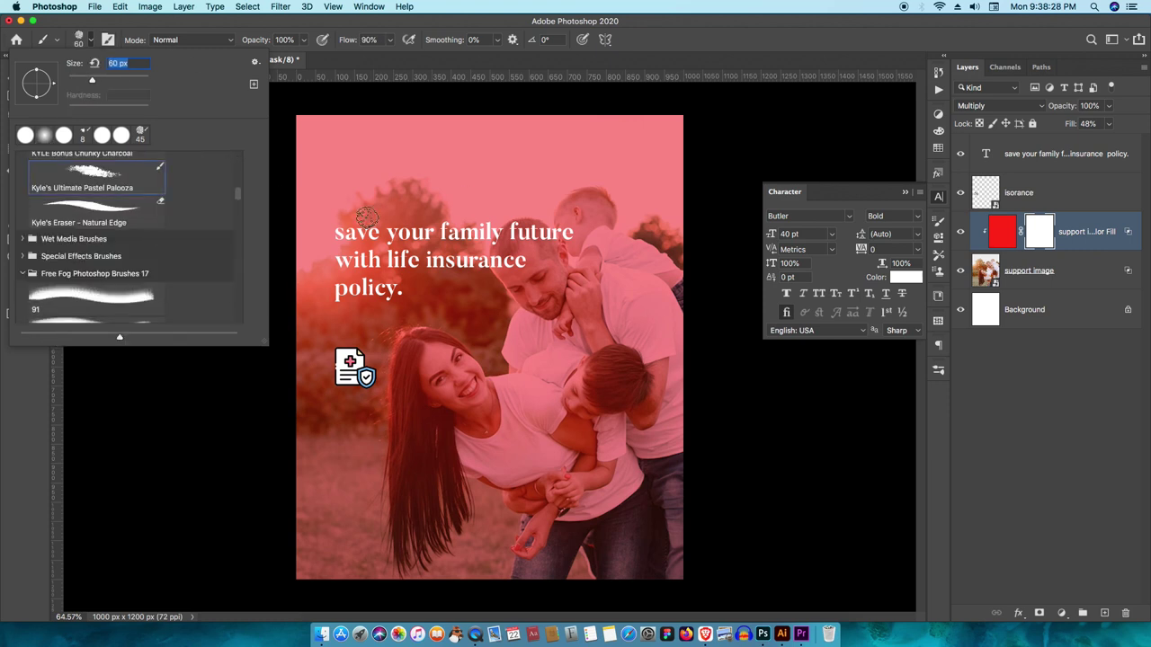
scroll(108, 269, down, 3)
scroll(107, 269, down, 3)
click(107, 288)
scroll(108, 302, down, 2)
scroll(108, 301, down, 3)
scroll(107, 288, down, 3)
click(106, 279)
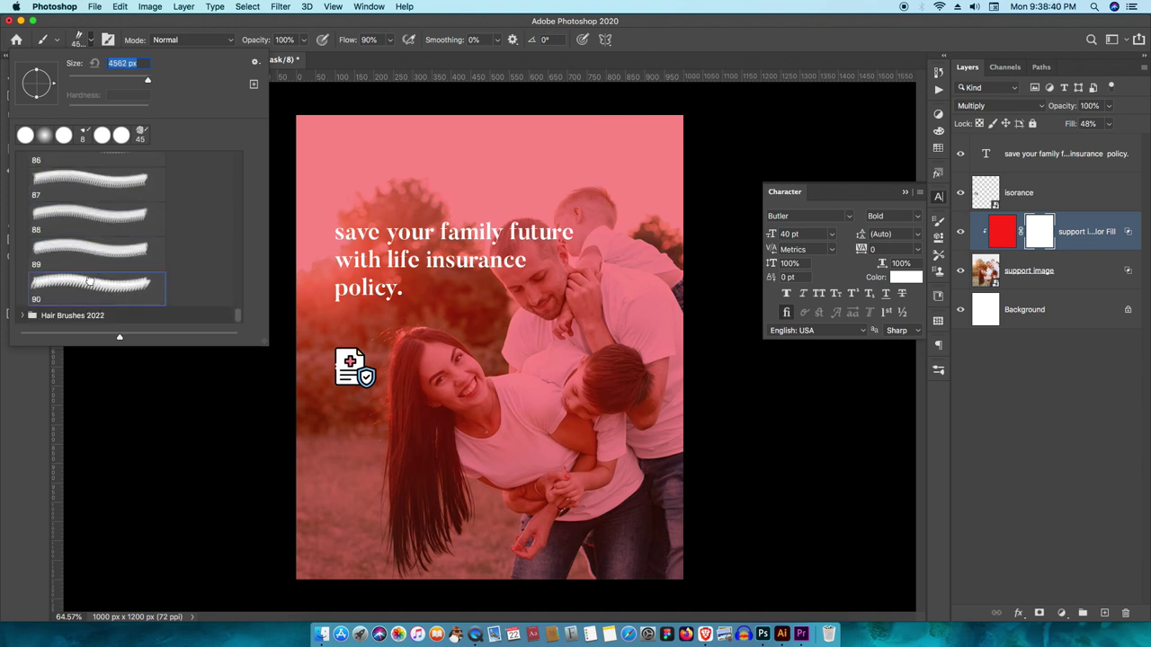
scroll(86, 268, up, 3)
scroll(90, 233, up, 3)
scroll(94, 198, up, 3)
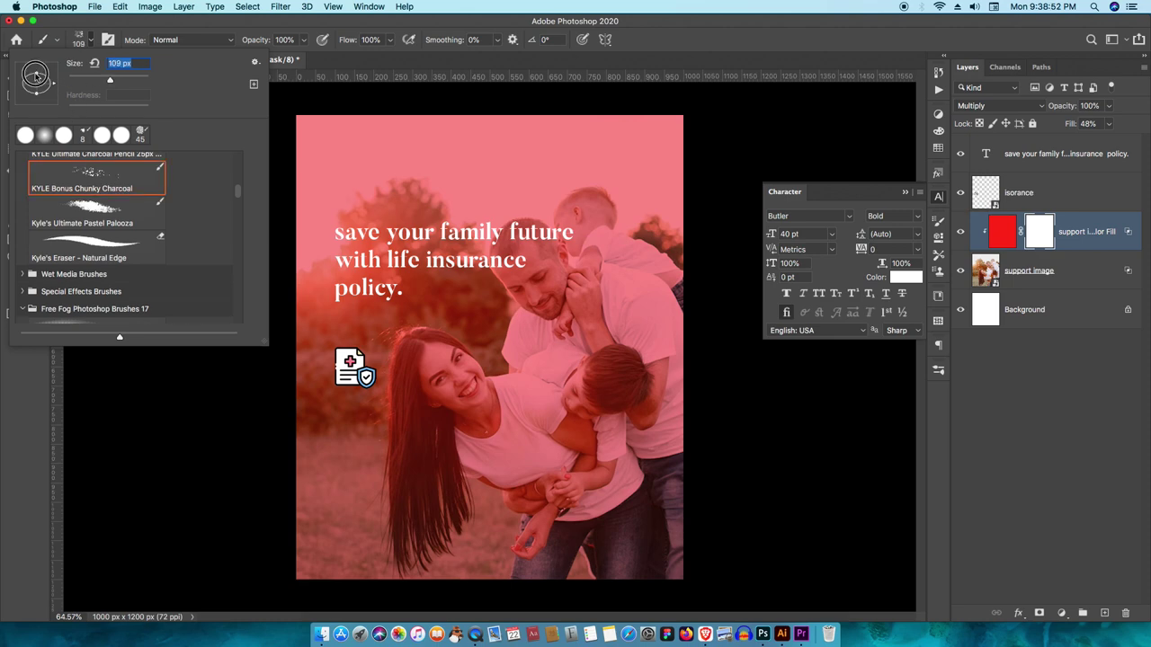
Tilt the brush tip to -71° and paint splatters on the mask to reveal the family.
drag(54, 82, 42, 100)
click(575, 364)
click(576, 364)
mouse_move(575, 365)
mouse_down()
mouse_move(522, 364)
mouse_move(517, 386)
mouse_move(539, 333)
mouse_move(521, 377)
mouse_move(594, 450)
mouse_move(629, 459)
mouse_move(602, 333)
mouse_move(512, 458)
mouse_up()
Move the insurance icon to the bottom-left, raise the headline, and start a text line near the top.
key(v)
mouse_move(352, 361)
mouse_down()
mouse_move(377, 347)
mouse_move(356, 514)
mouse_up()
drag(427, 249, 434, 231)
click(438, 211)
key(t)
click(406, 142)
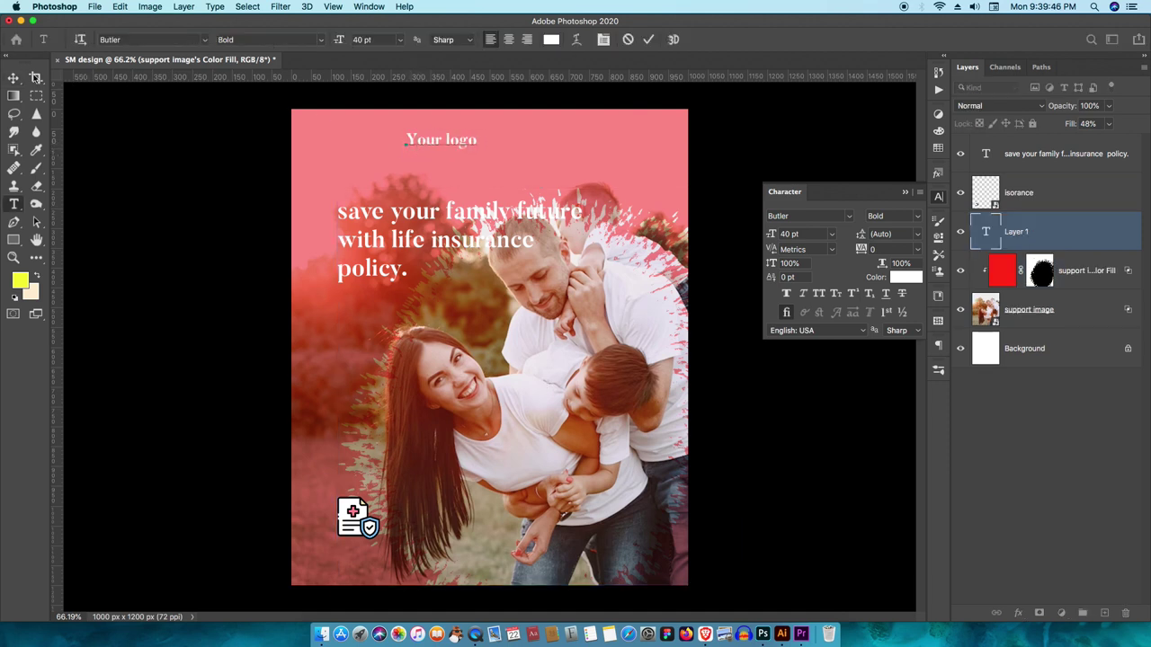
Commit the 'Your logo' text, shift it left above the headline, and move the headline down-left.
click(13, 78)
drag(460, 142, 429, 149)
drag(489, 239, 472, 256)
Set 'family future' in the headline to Daikon Bold in dark grey #2a2628.
click(457, 226)
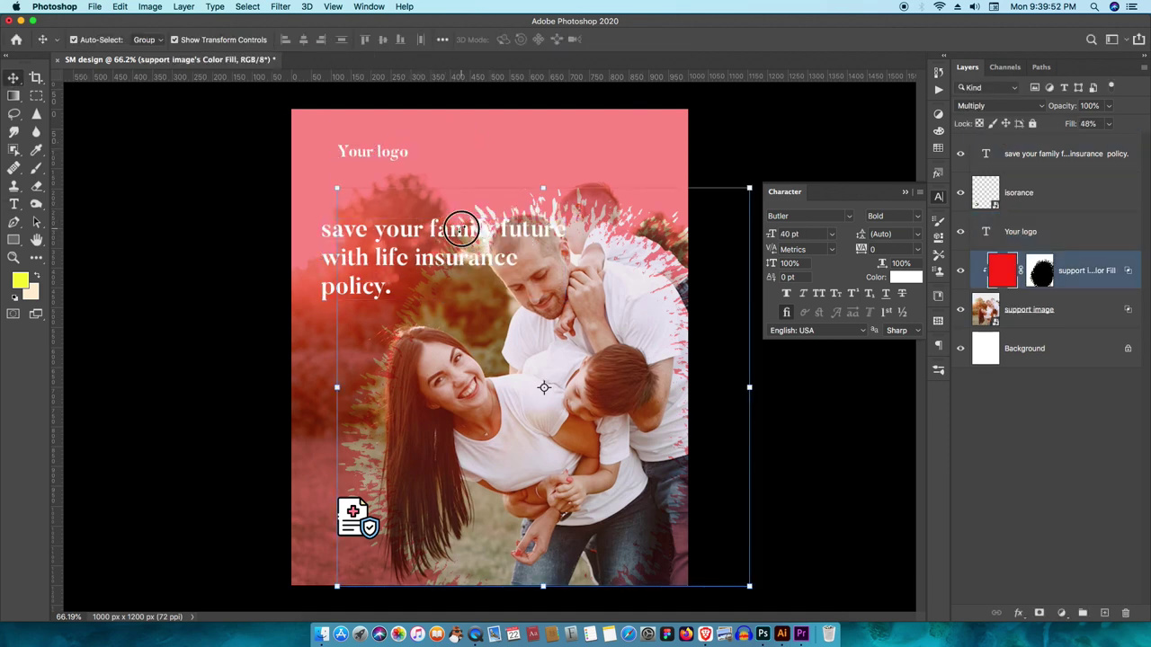
double_click(430, 229)
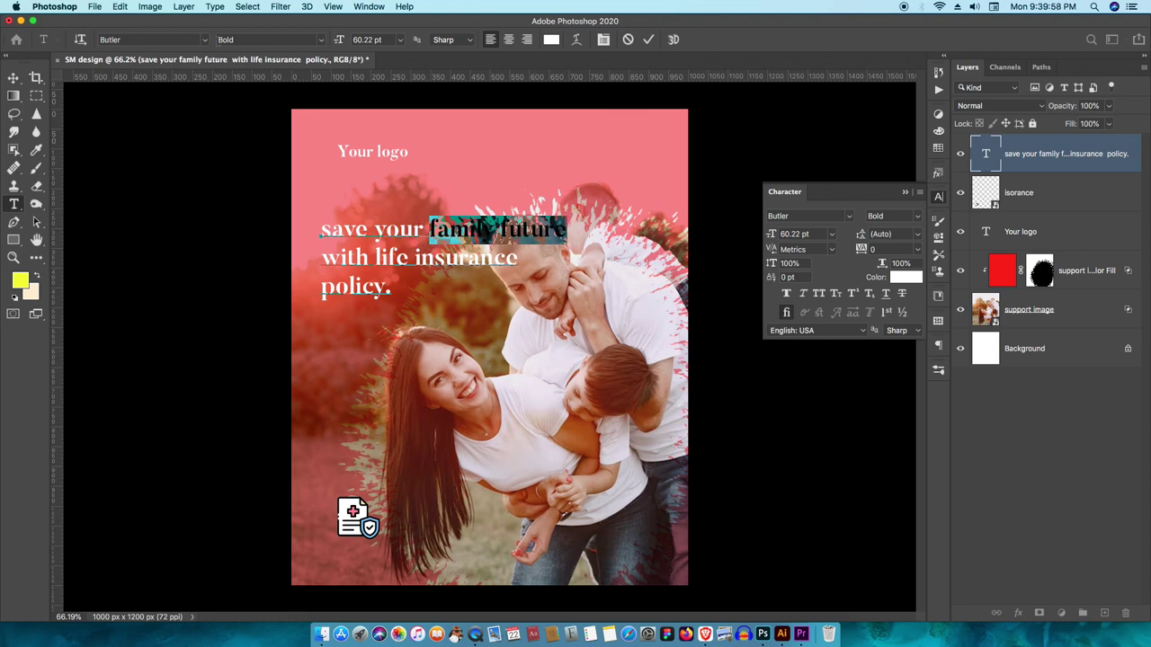
click(205, 40)
text(daiko)
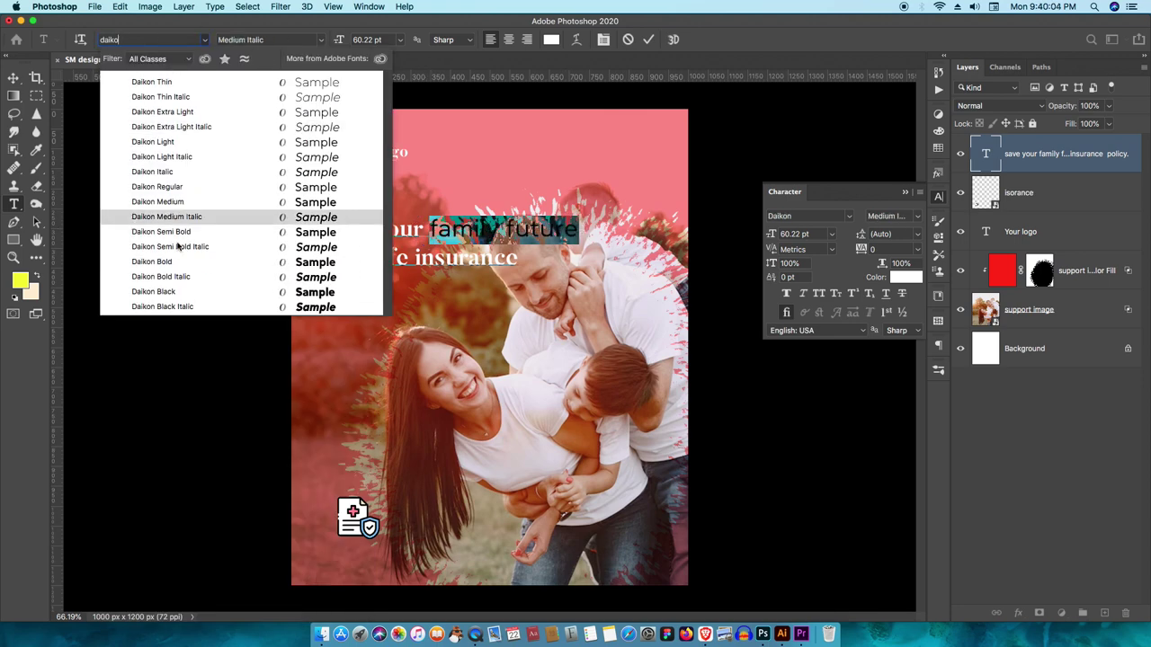
click(171, 262)
click(551, 40)
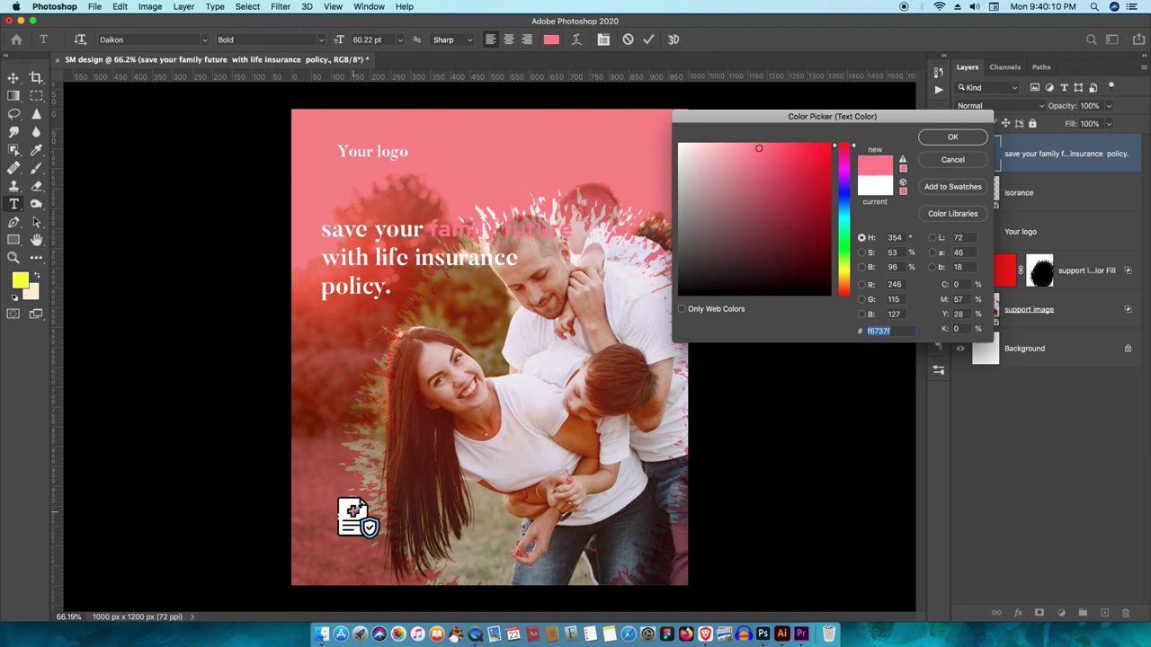
text(7ebbff)
click(623, 460)
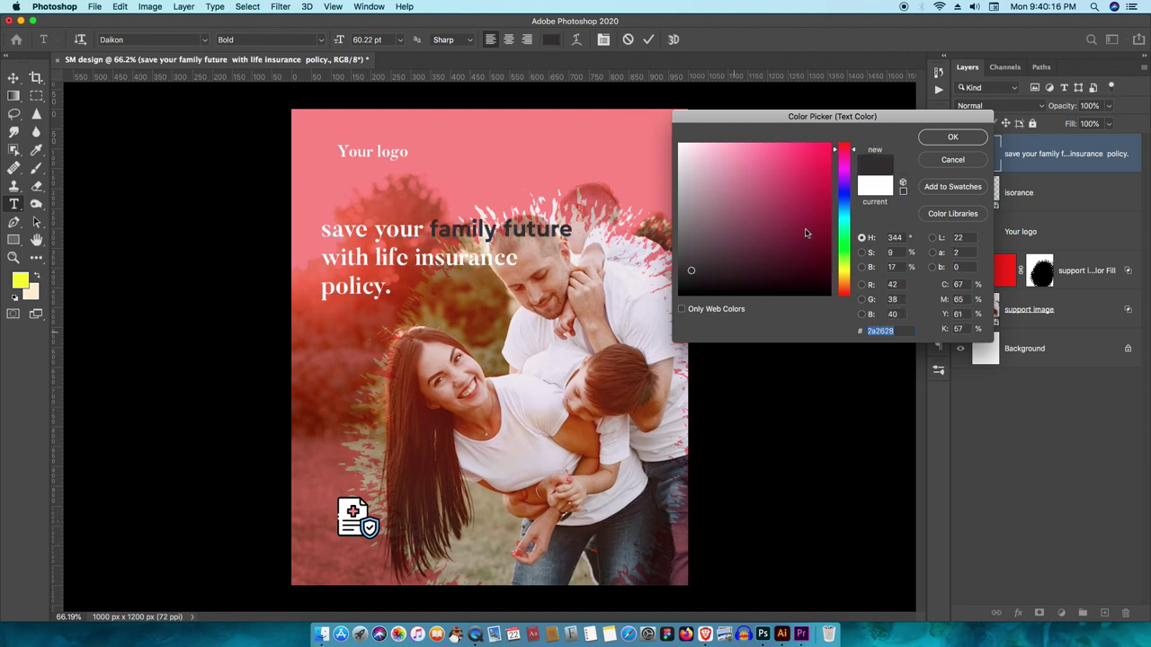
click(952, 137)
key(super+Return)
key(v)
Reposition and enlarge the headline with Free Transform, and move 'Your logo' down.
key(super+t)
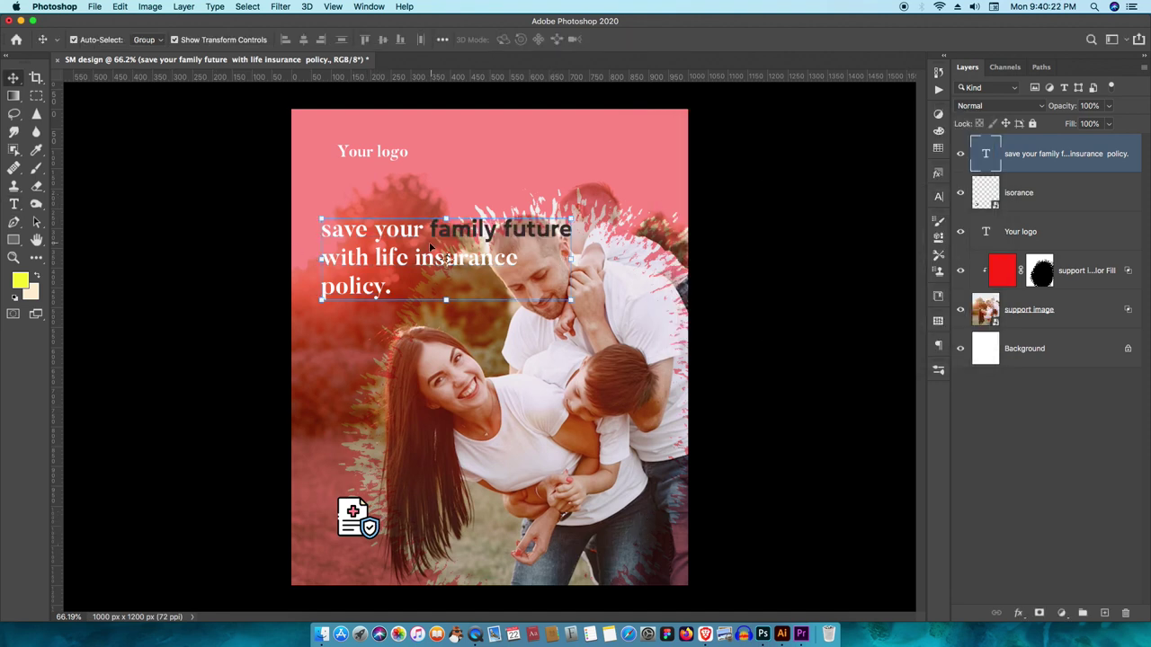
drag(574, 260, 497, 260)
drag(251, 260, 341, 275)
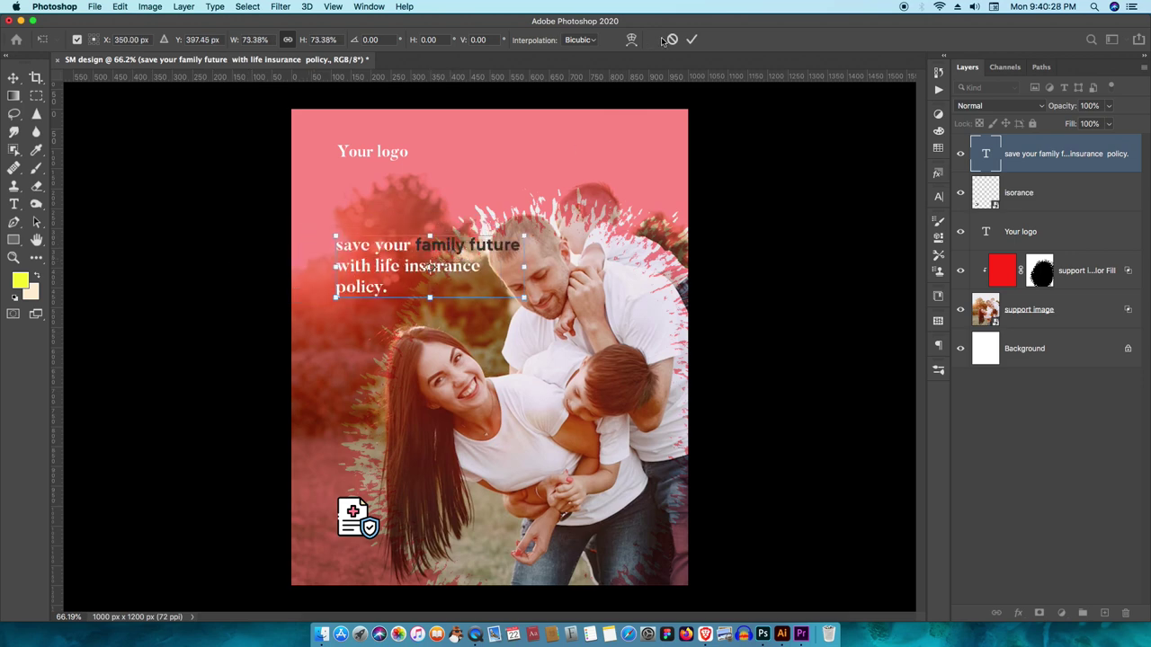
key(Return)
drag(382, 154, 382, 176)
click(419, 260)
key(super+t)
drag(521, 266, 575, 286)
key(Return)
click(593, 286)
click(1016, 614)
click(834, 373)
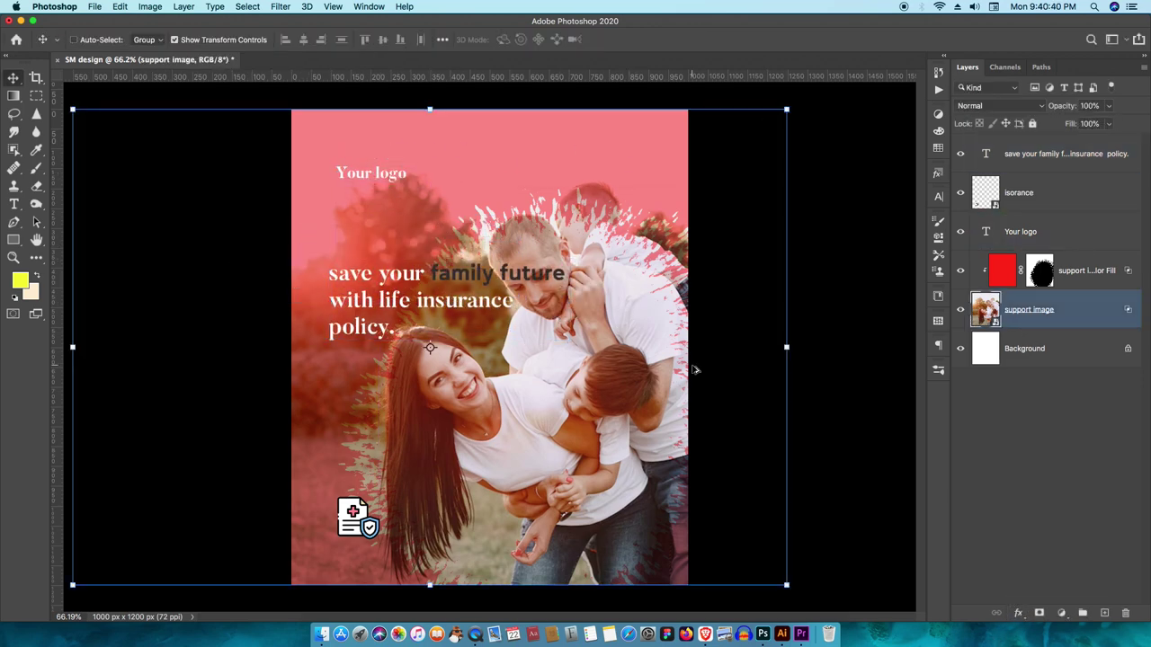
Convert the family photo to black and white.
key(alt+shift+super+b)
drag(570, 102, 677, 103)
click(798, 134)
Colour 'family future' pink #fa4576 and nudge the headline up and right.
double_click(367, 326)
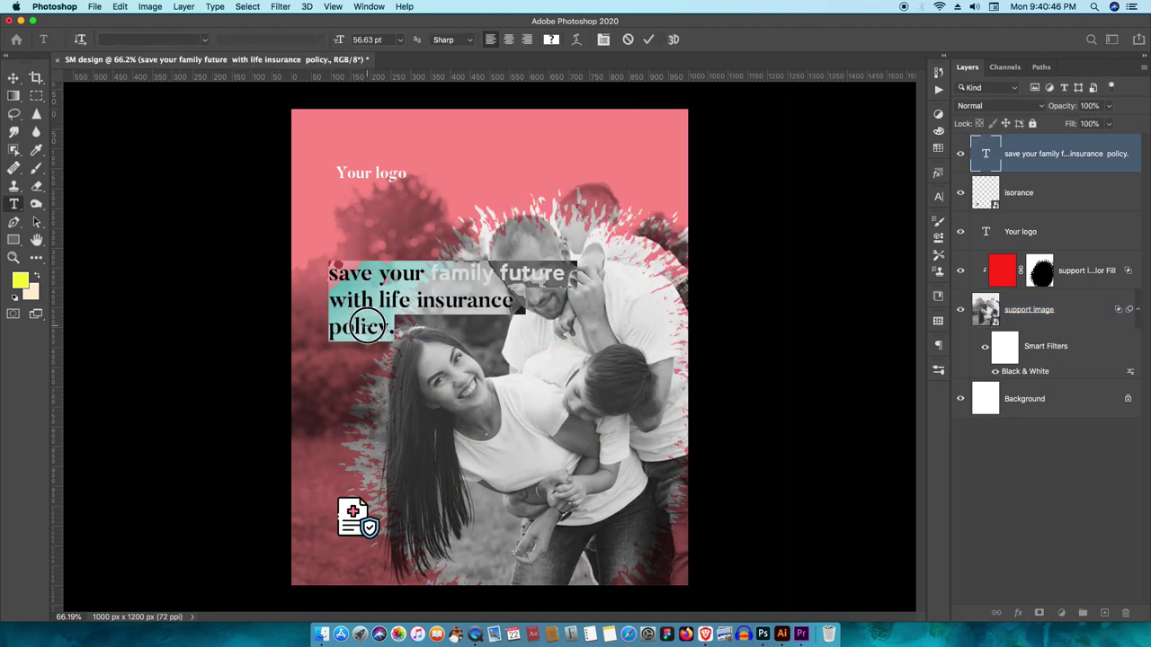
drag(430, 274, 565, 273)
click(551, 40)
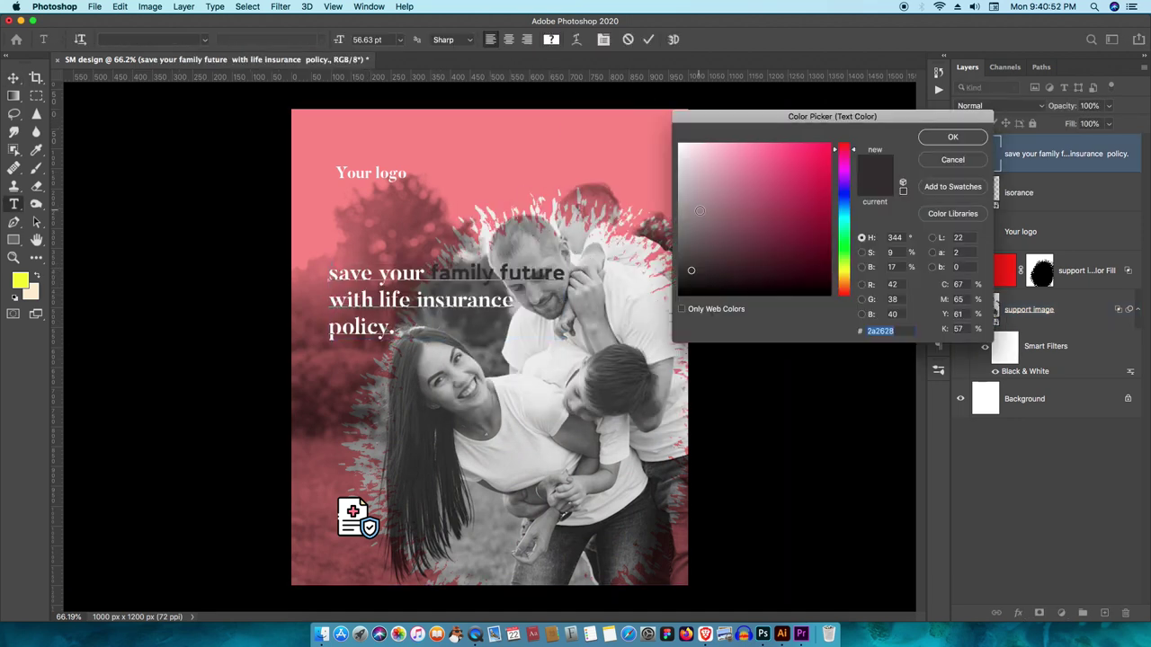
click(931, 140)
click(14, 79)
drag(450, 287, 457, 276)
Draw a tilted pink oval around 'policy.' and enlarge the insurance icon, moving it up.
click(72, 266)
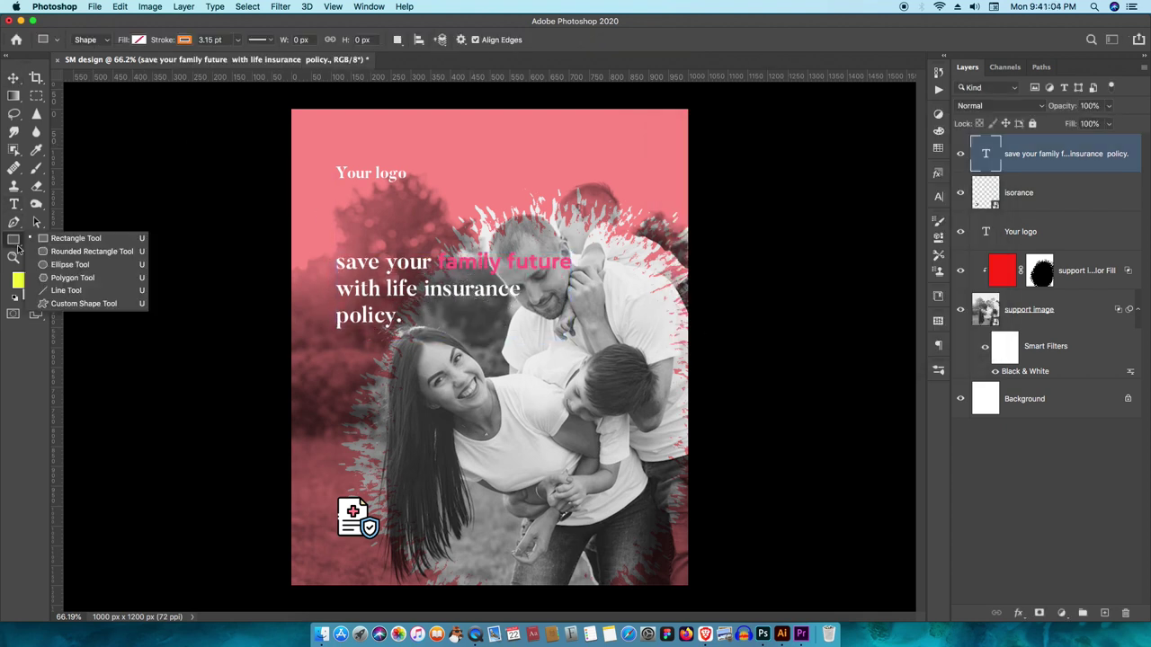
drag(409, 361, 409, 361)
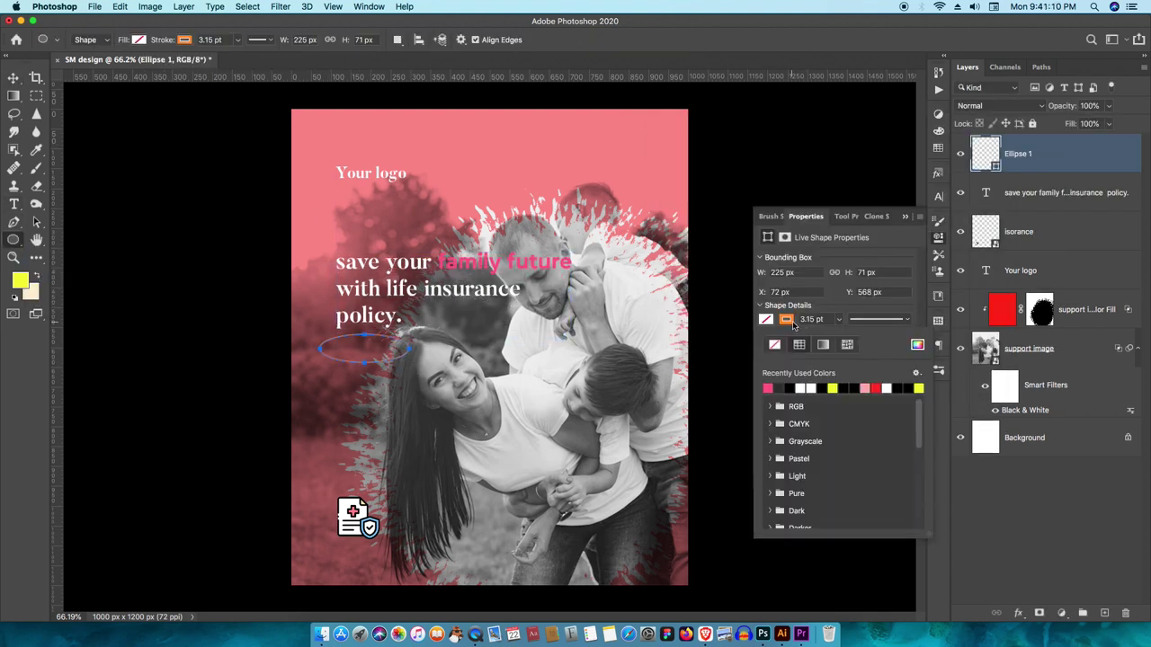
key(ctrl+t)
drag(364, 349, 369, 316)
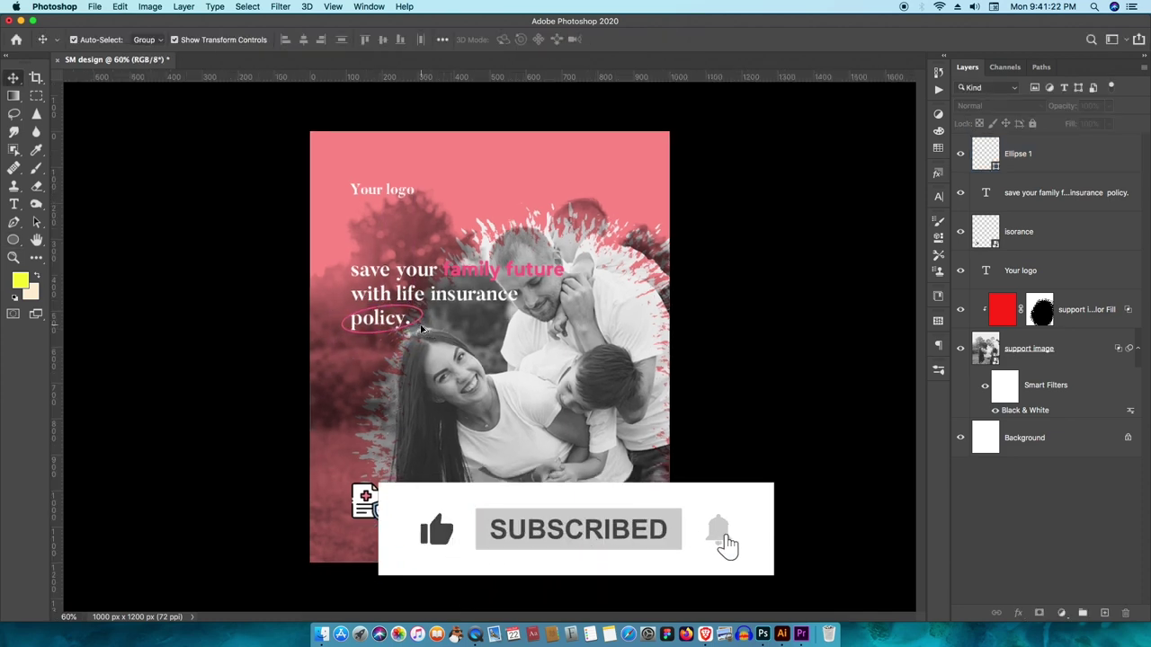
mouse_move(377, 487)
mouse_down()
mouse_move(432, 450)
mouse_move(477, 373)
mouse_move(385, 367)
mouse_up()
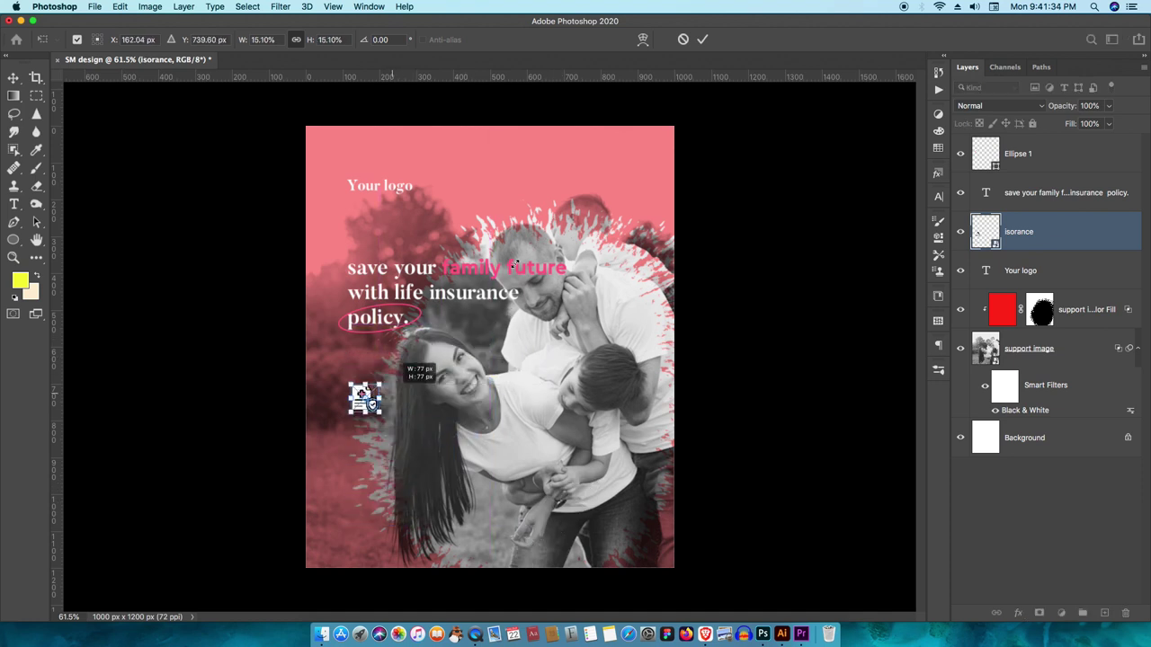
Move the insurance icon to the bottom-right corner and nudge 'Your logo' and the headline up.
key(Return)
scroll(385, 368, up, 1)
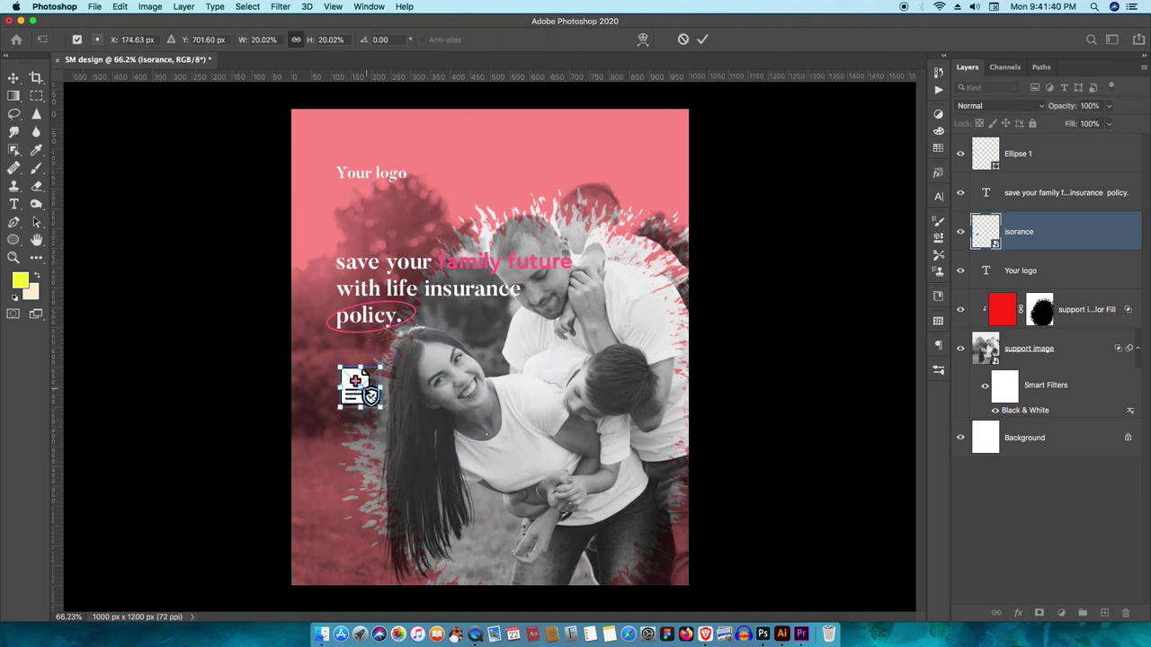
click(700, 40)
drag(360, 388, 393, 497)
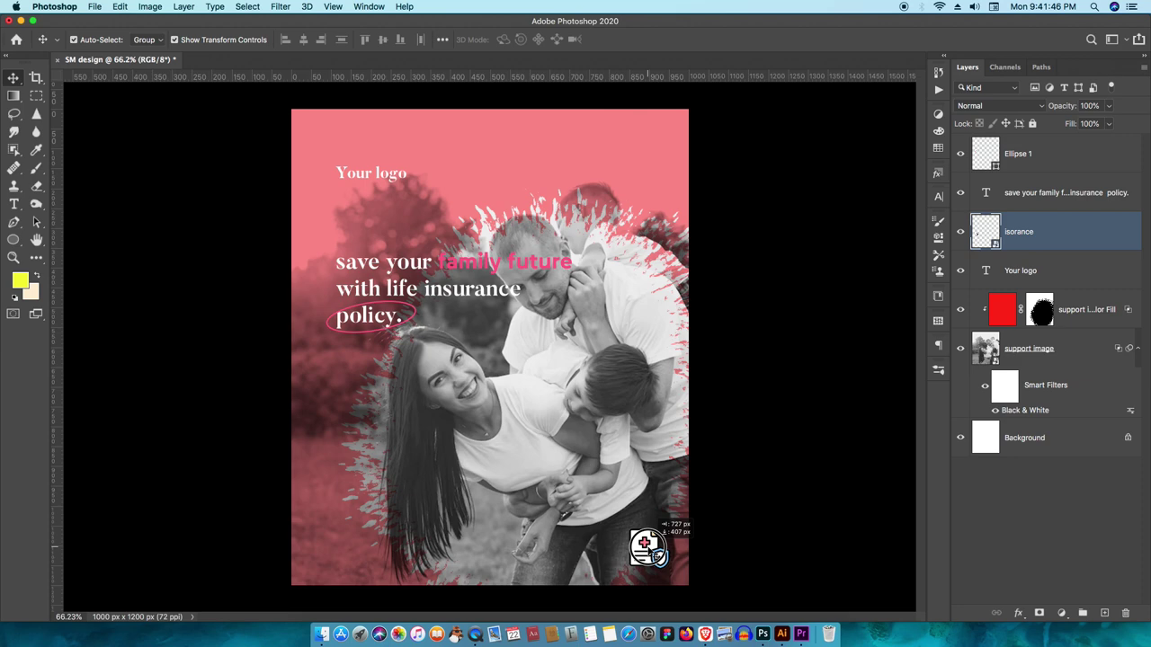
key(ctrl+apostrophe)
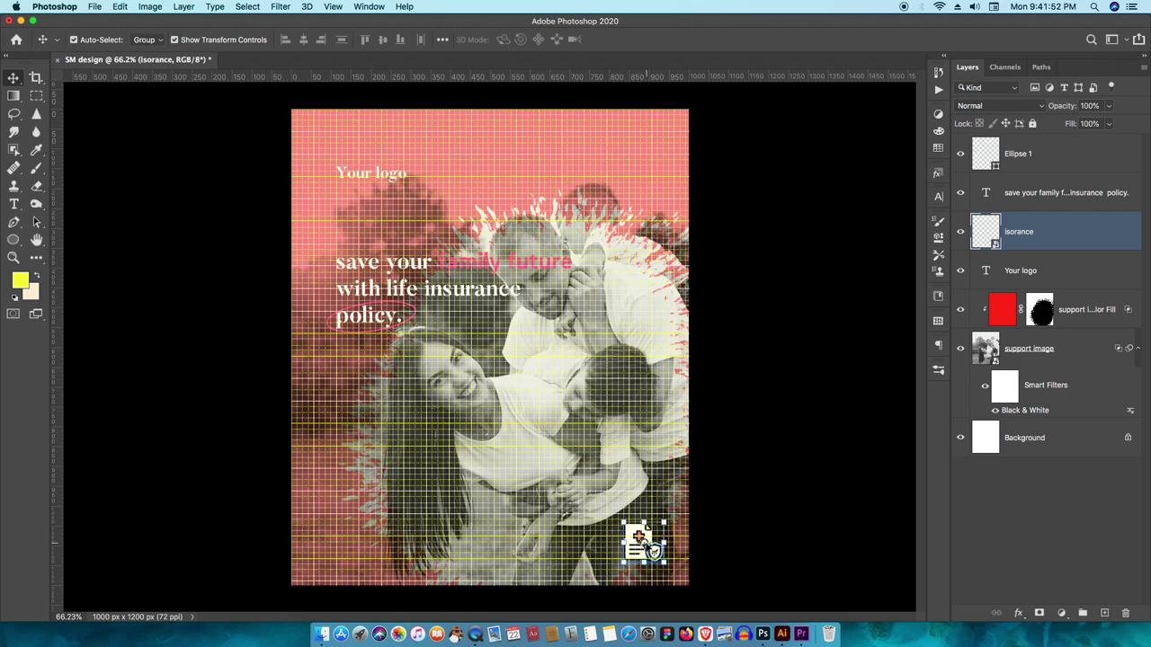
key(ctrl+t)
key(Return)
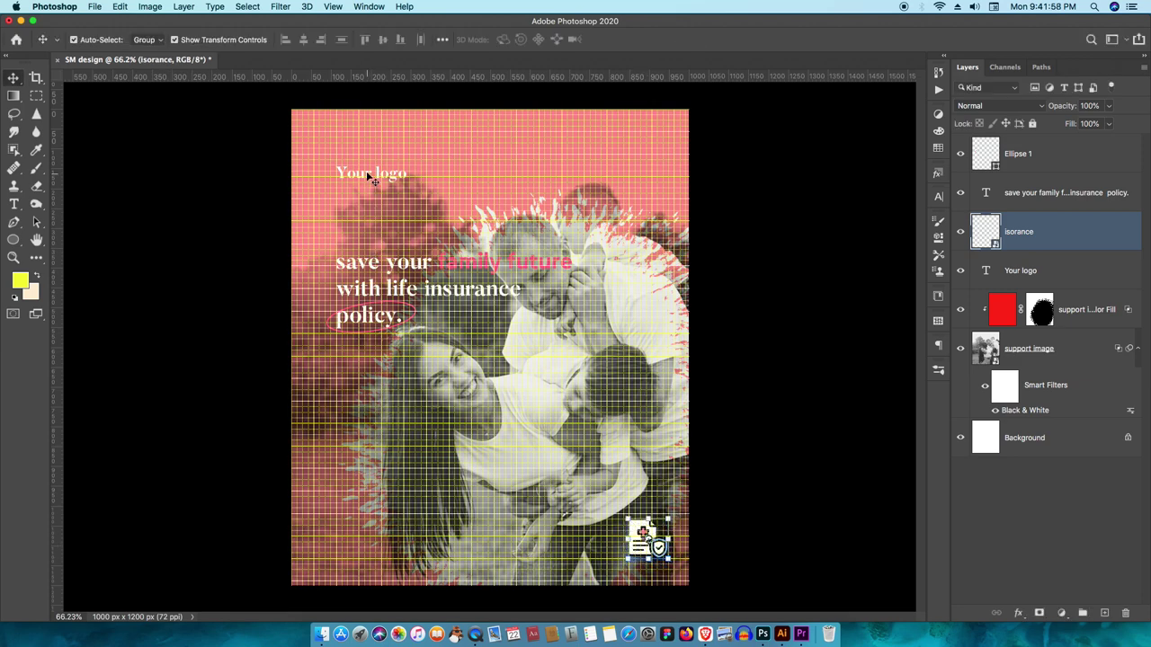
drag(384, 172, 385, 164)
drag(416, 263, 416, 255)
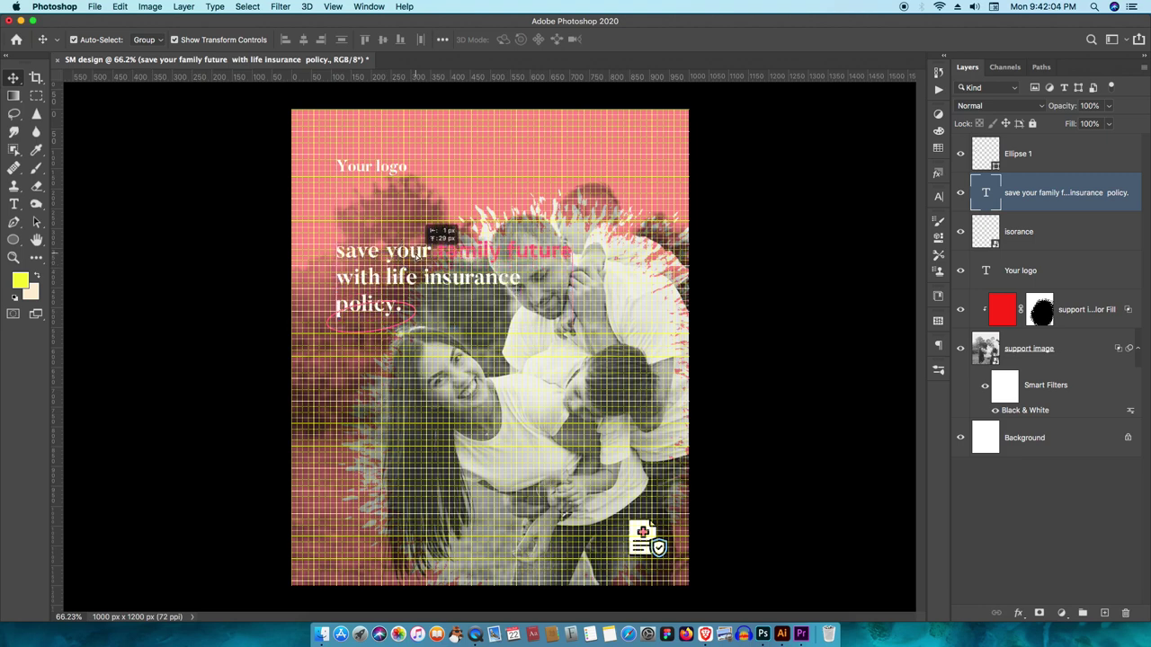
key(ctrl+apostrophe)
Reposition the pink Ellipse 1 so it circles the word 'policy.'.
click(1019, 154)
scroll(405, 314, up, 3)
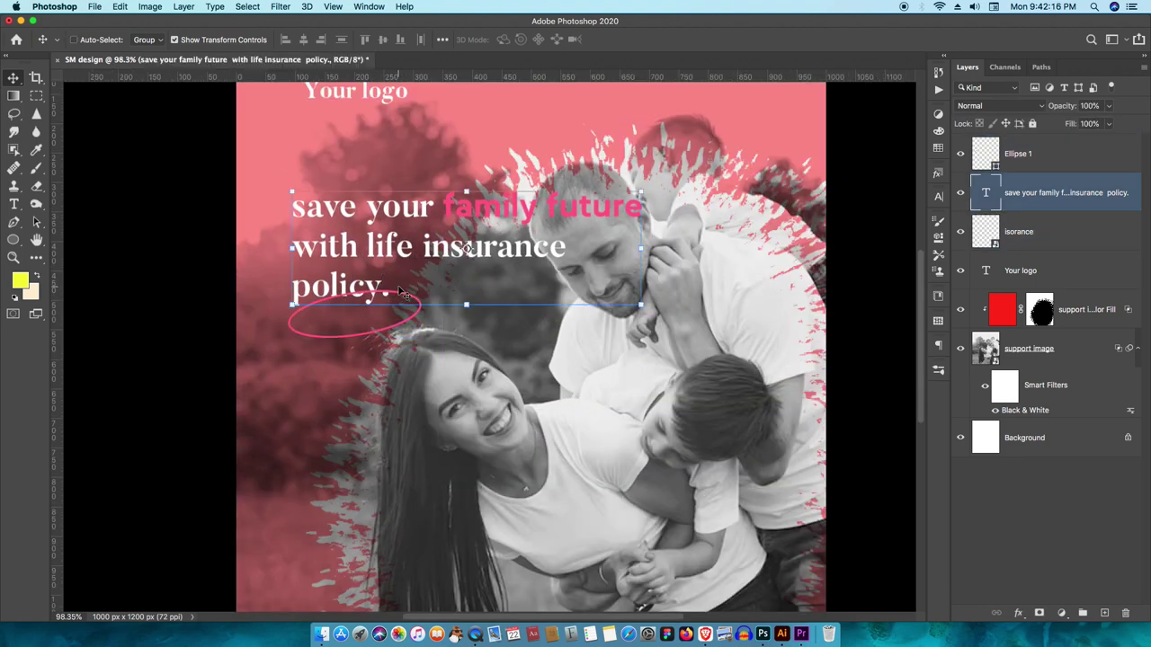
key(ctrl+t)
drag(385, 323, 381, 311)
scroll(381, 311, down, 3)
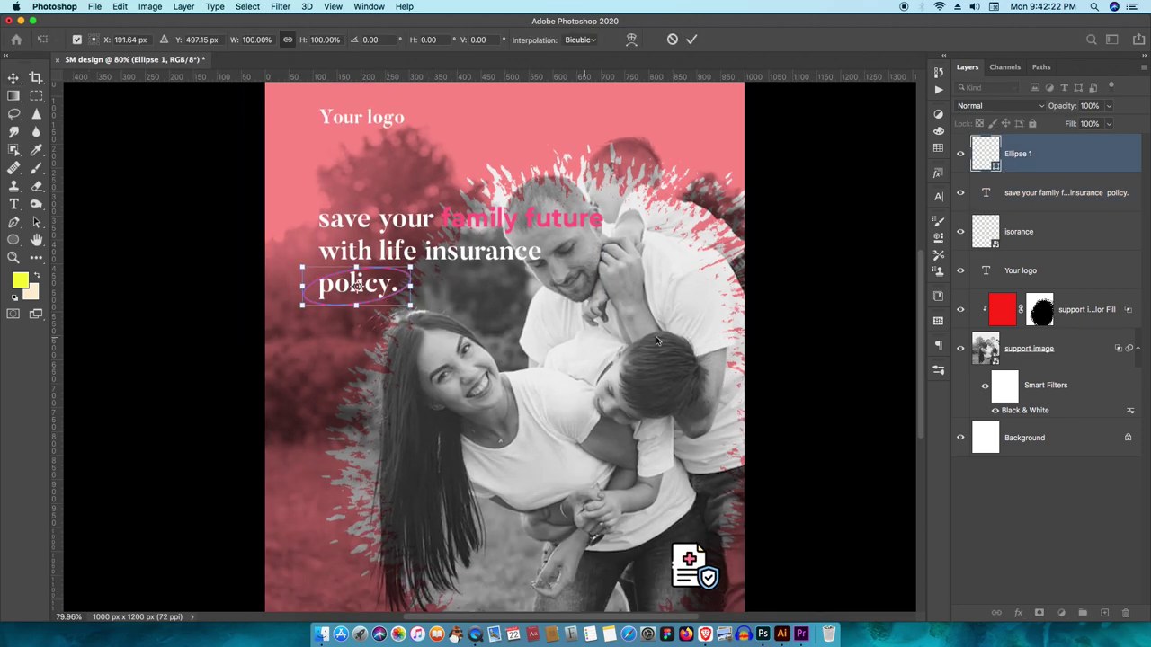
key(Return)
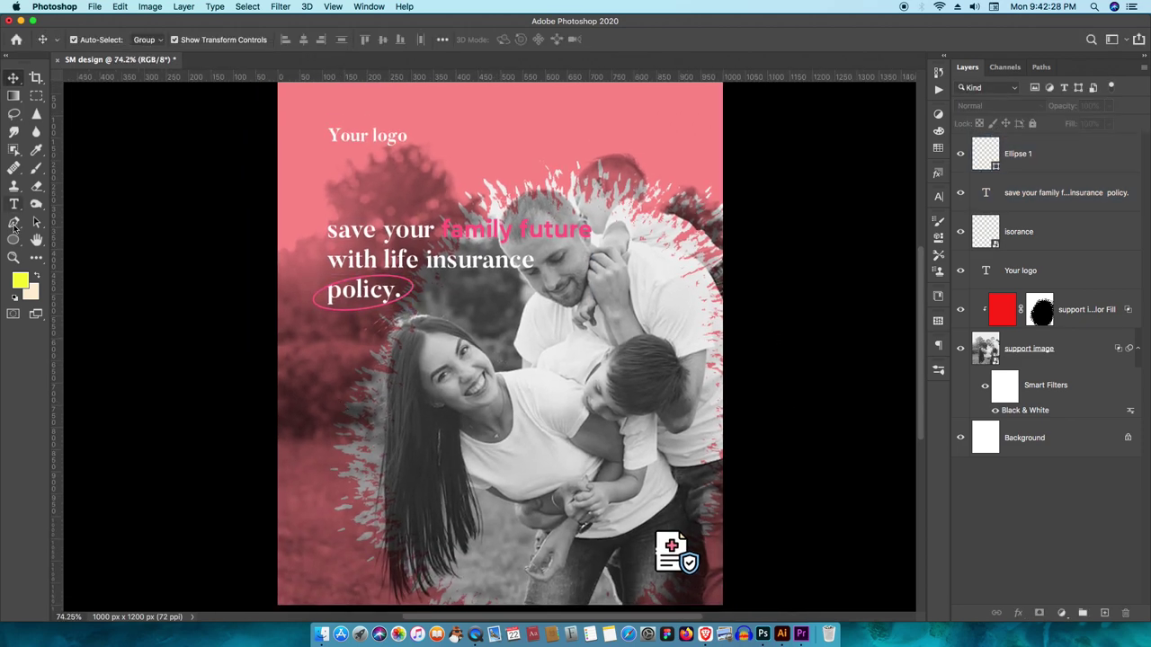
Draw a wide 392×73 px rectangle across the middle of the photo.
right_click(14, 240)
click(63, 243)
click(938, 321)
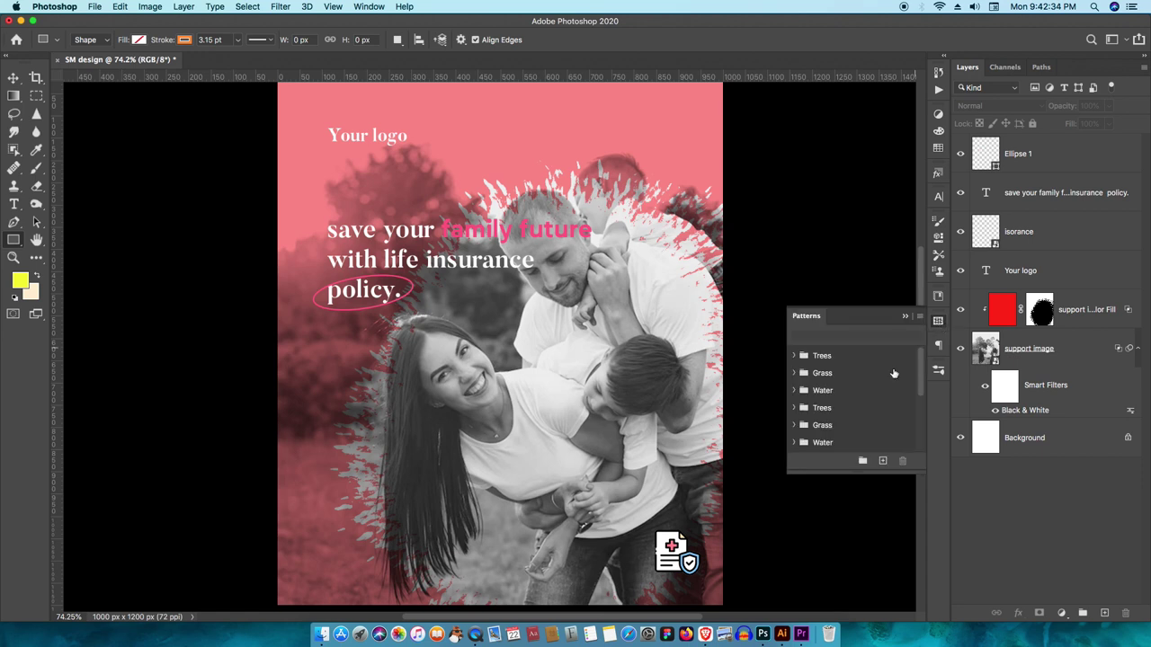
click(938, 271)
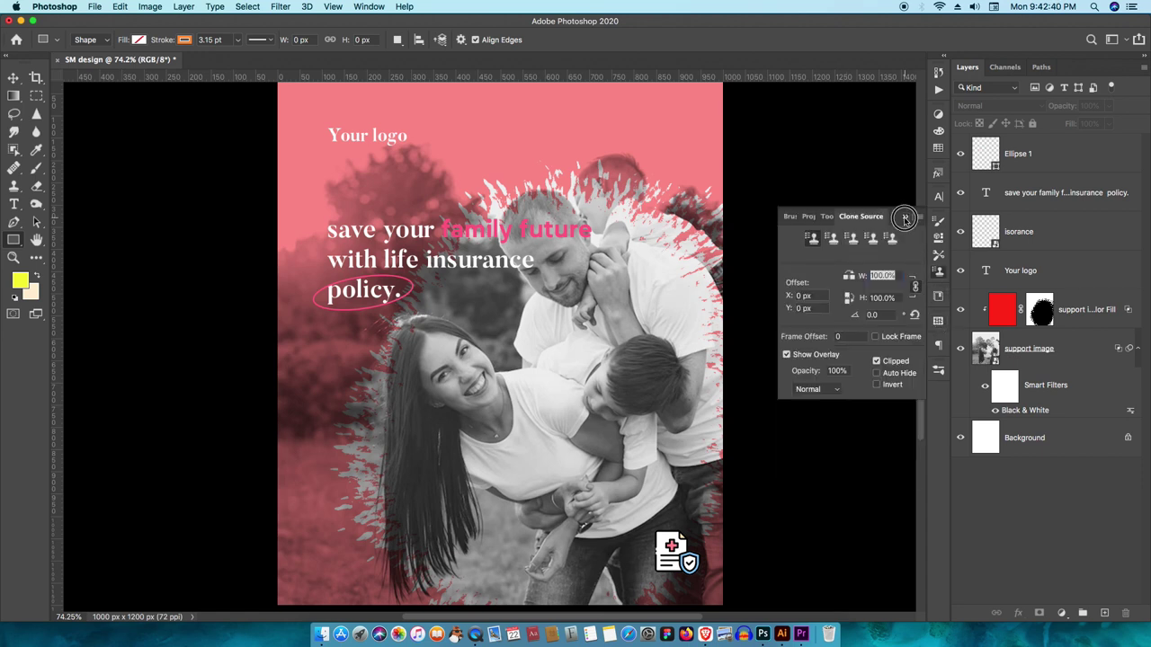
click(906, 217)
drag(507, 394, 508, 394)
Give the rectangle a white fill with a 0 pt stroke and move it lower.
click(766, 299)
click(768, 368)
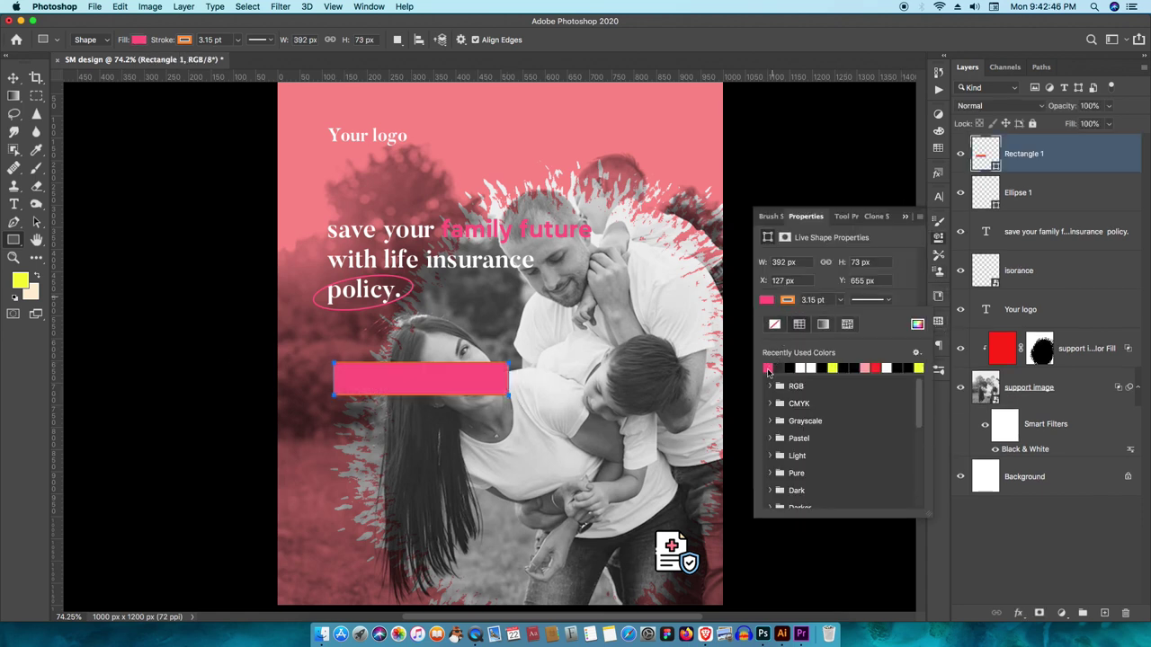
click(787, 299)
click(766, 299)
click(800, 369)
key(Return)
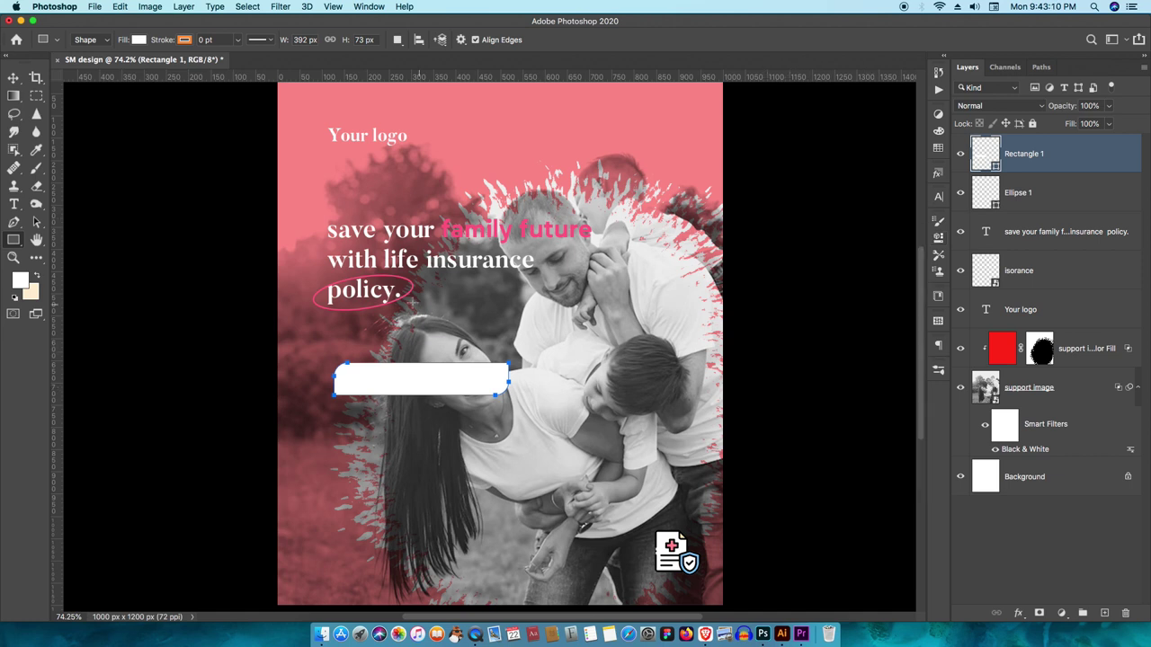
key(v)
drag(477, 376, 473, 426)
scroll(471, 410, up, 1)
Type 'Online insurance' in Regular weight with a near-black colour.
key(t)
click(402, 366)
text(Online insurance)
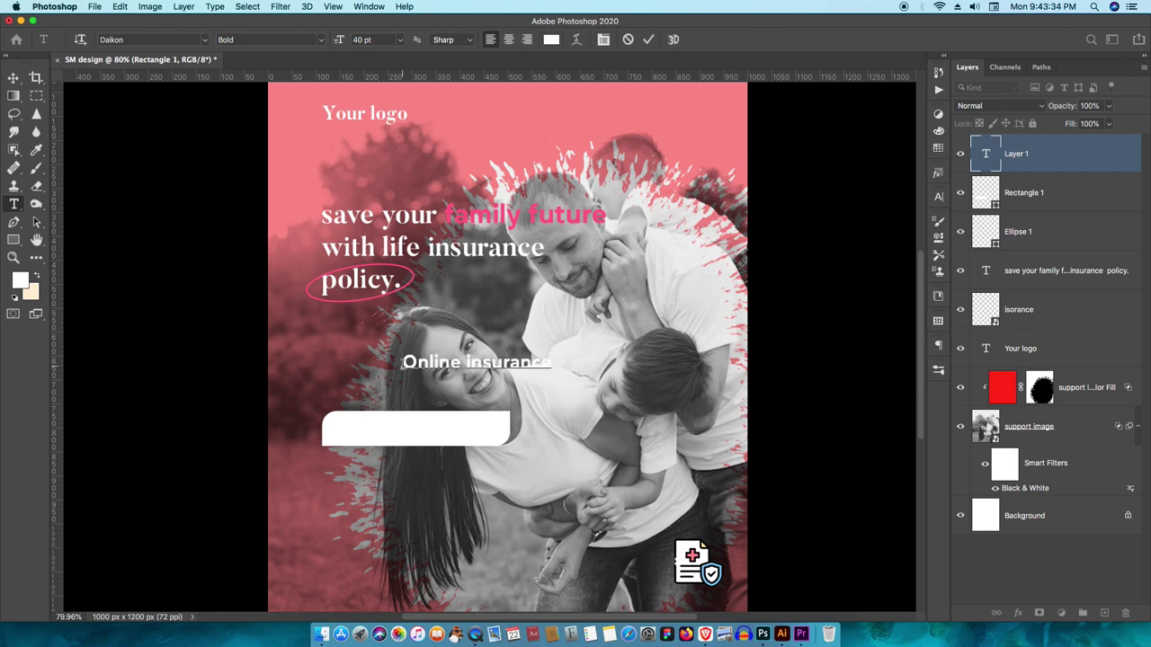
key(ctrl+a)
click(153, 39)
click(269, 40)
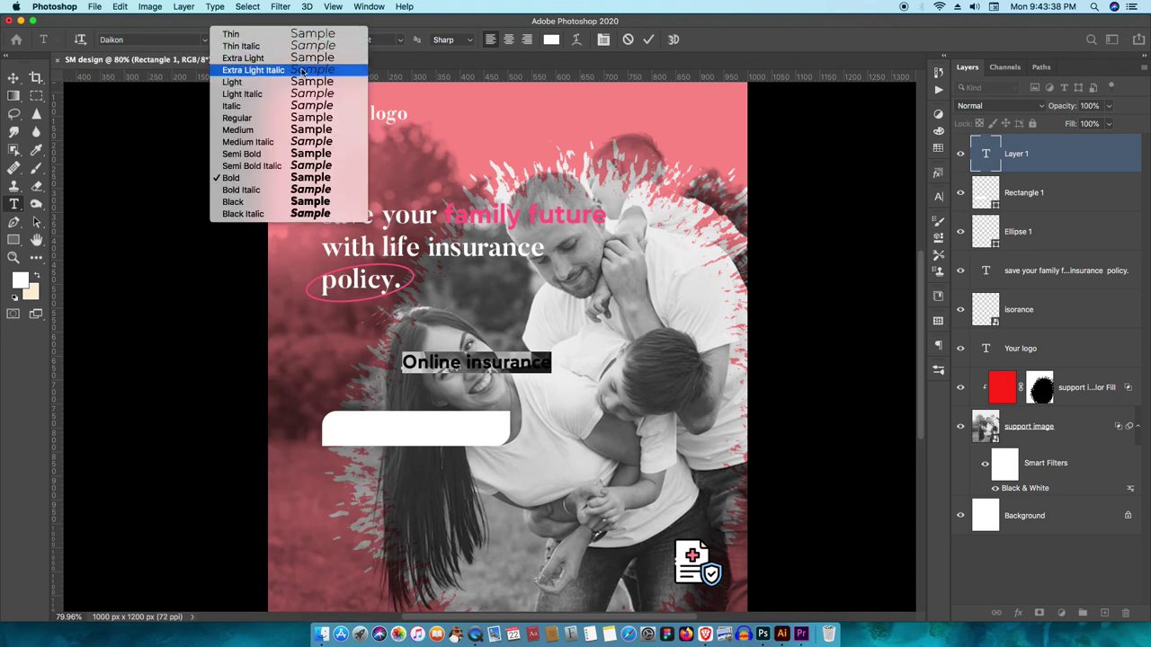
click(252, 118)
click(551, 40)
click(752, 275)
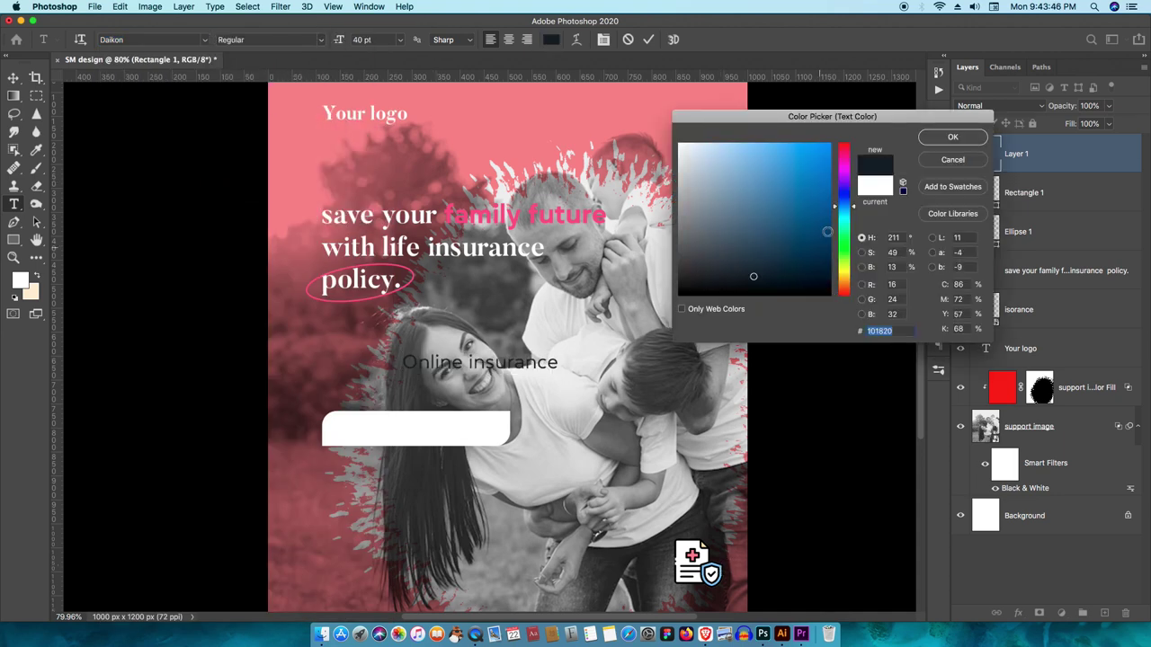
click(952, 136)
key(ctrl+Return)
Place the text on the white rectangle and move both down near the bottom.
key(v)
drag(516, 361, 451, 434)
scroll(632, 398, down, 5)
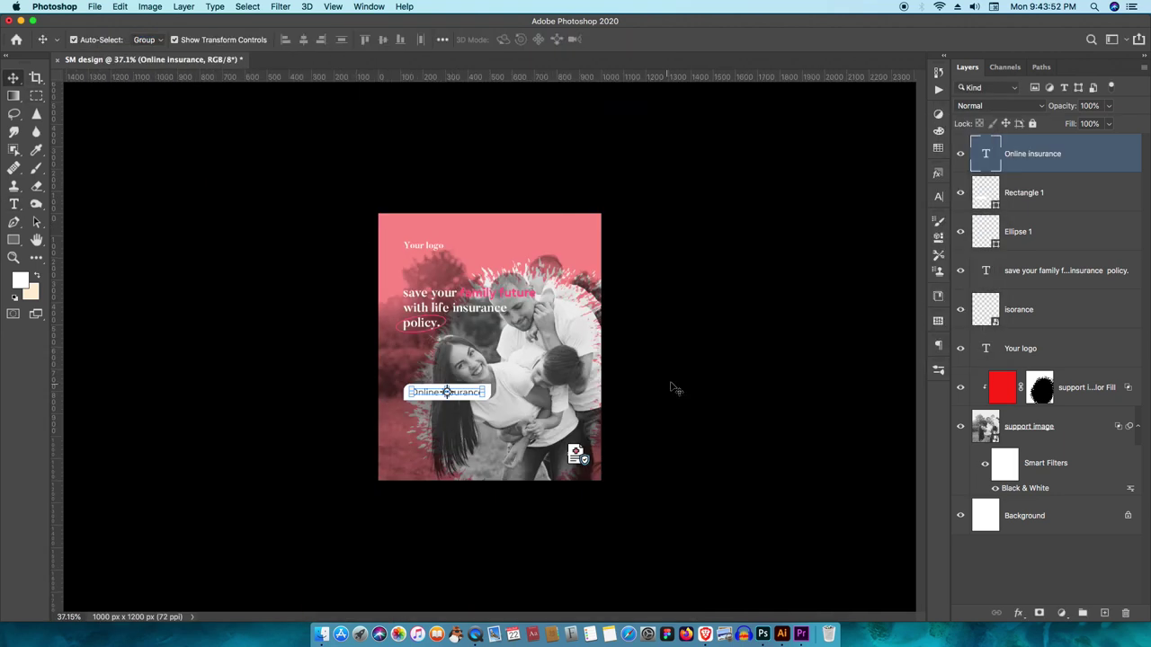
scroll(632, 398, up, 3)
click(1043, 193)
shift+click(1043, 166)
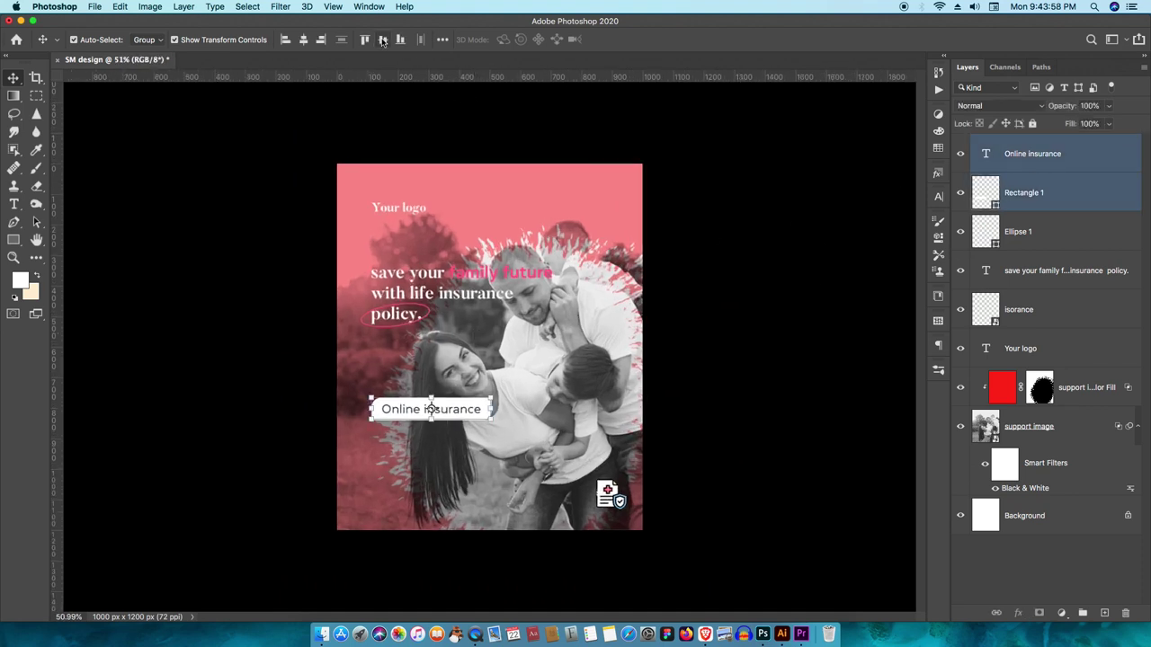
drag(431, 409, 429, 468)
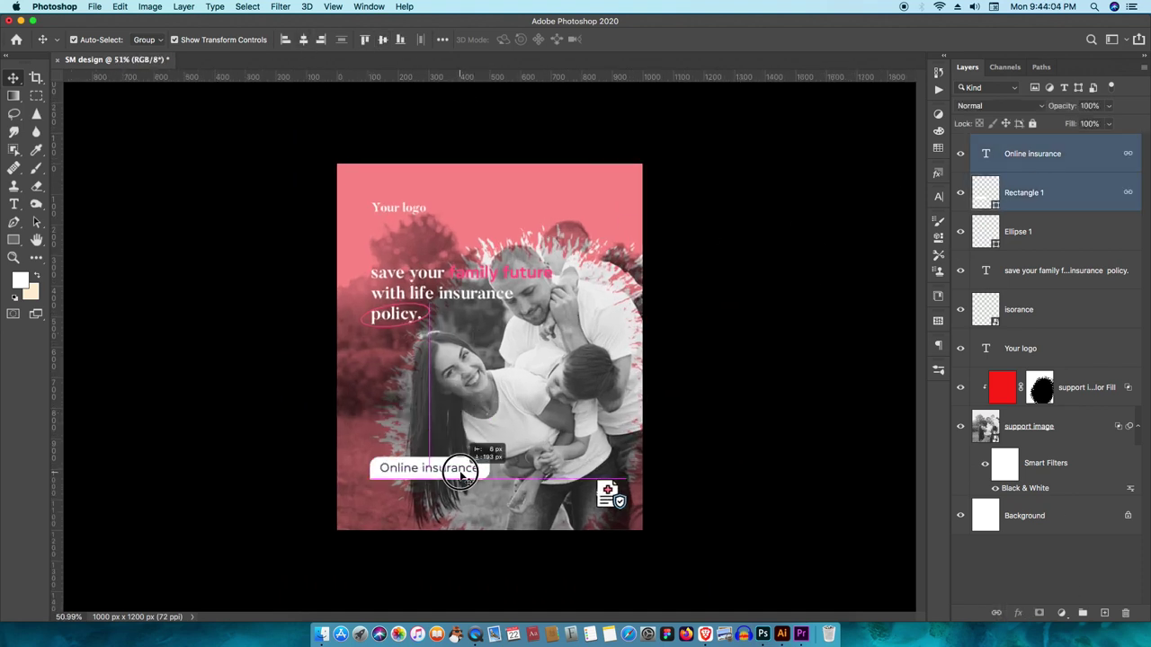
Move the insurance icon just above the button on the left.
click(608, 492)
key(ctrl+t)
key(Return)
drag(611, 493, 385, 423)
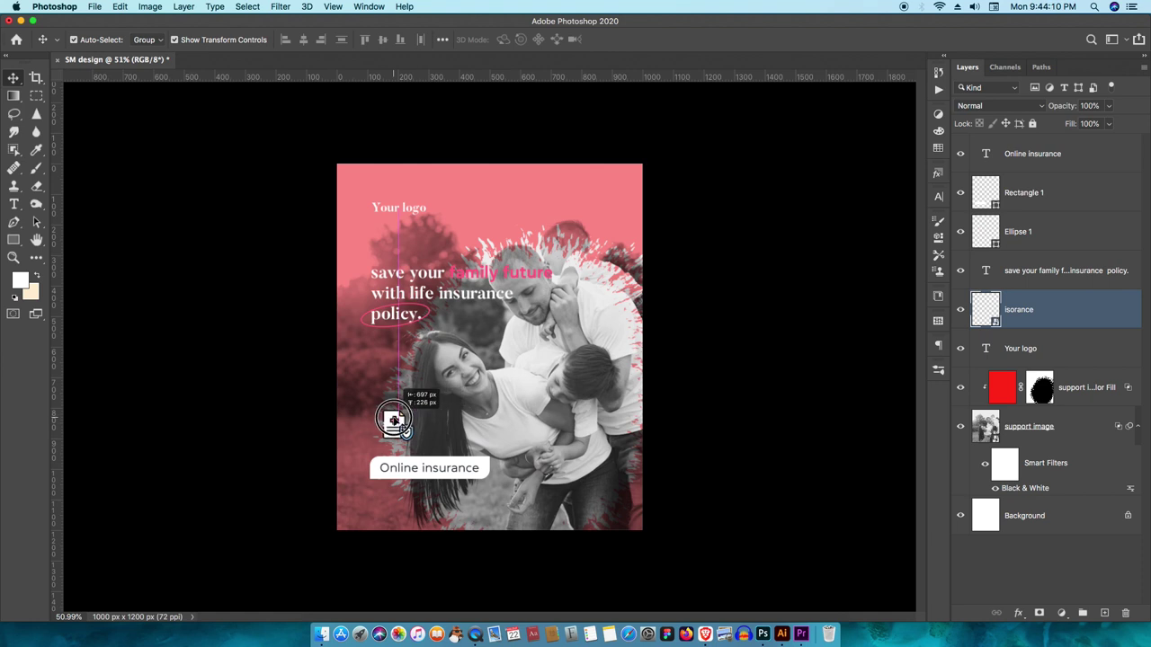
scroll(489, 347, up, 2)
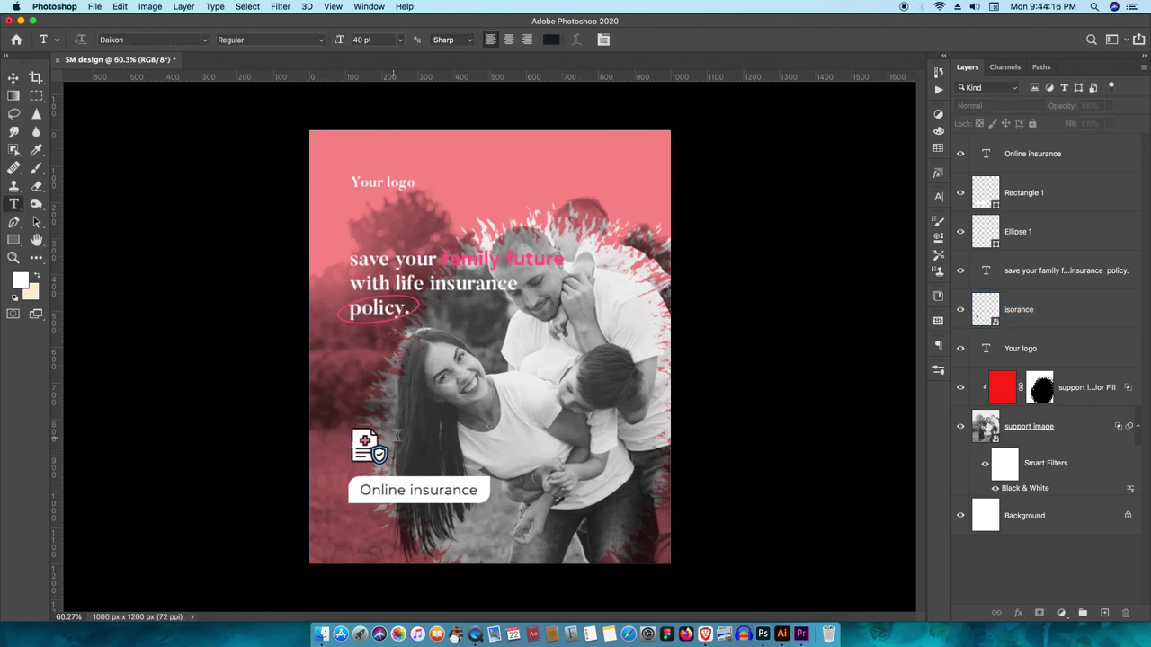
Add the white price text 'Rs.399 month' beside the icon and reopen it for editing.
key(t)
click(411, 433)
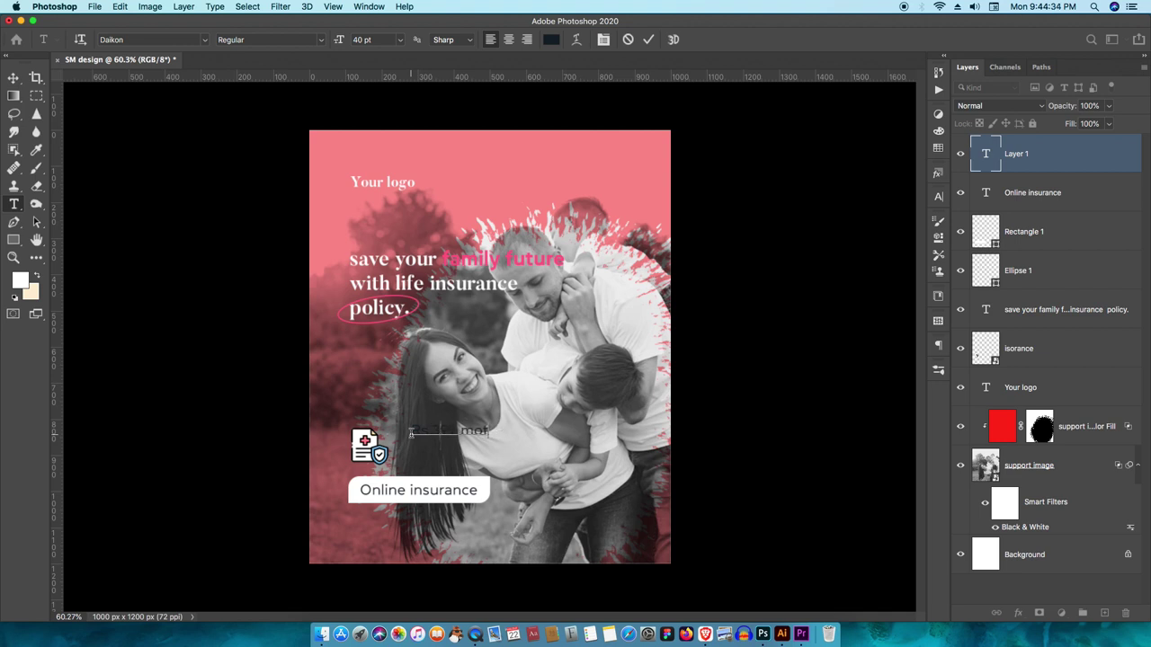
click(551, 40)
click(688, 146)
click(944, 135)
click(14, 78)
drag(479, 434, 468, 457)
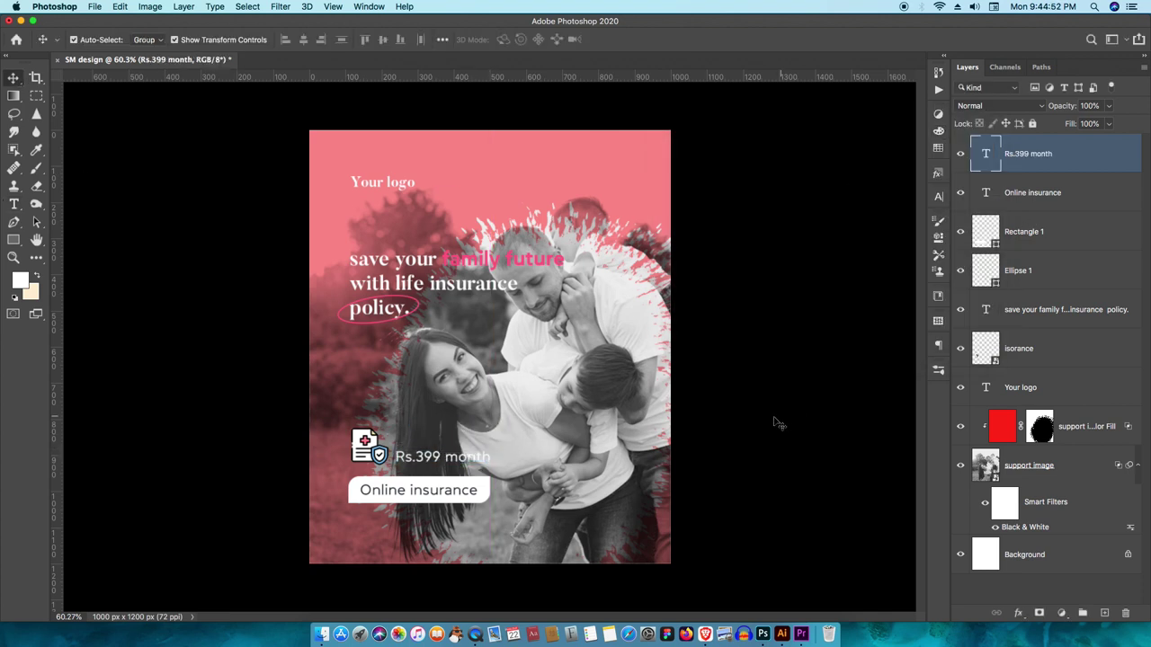
scroll(441, 458, up, 1)
double_click(439, 458)
text(/-)
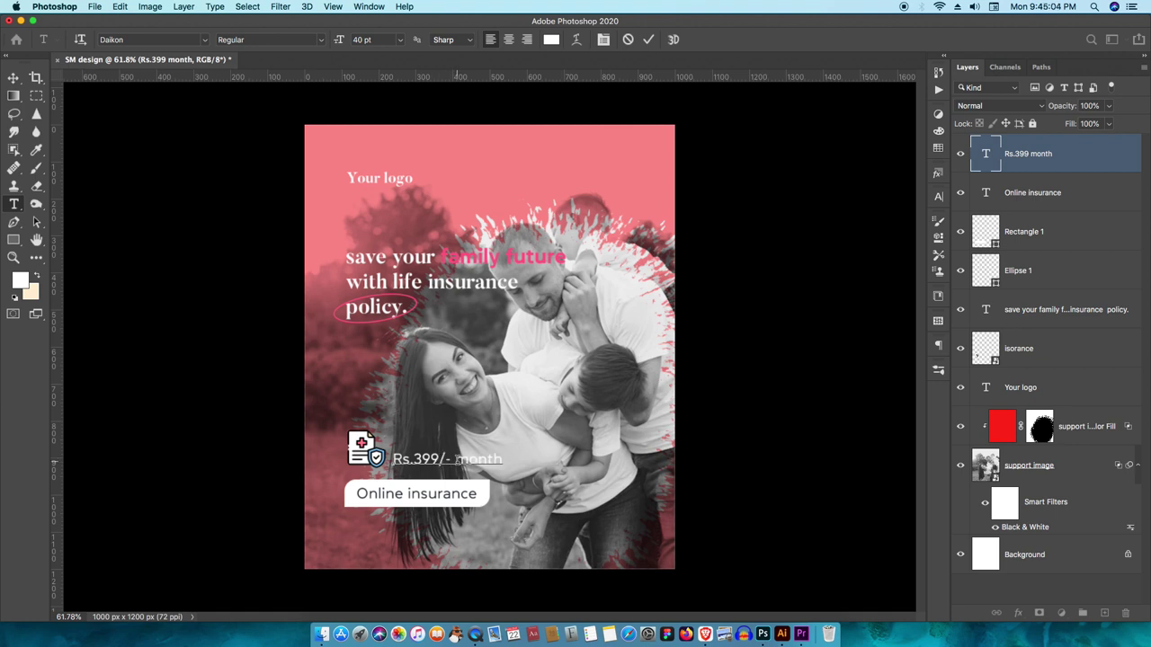
Paint black with a large brush on the Color Fill mask to remove the pink splatter around the heads.
key(Escape)
key(v)
click(359, 449)
scroll(491, 349, down, 2)
click(492, 350)
click(1039, 426)
key(b)
click(79, 40)
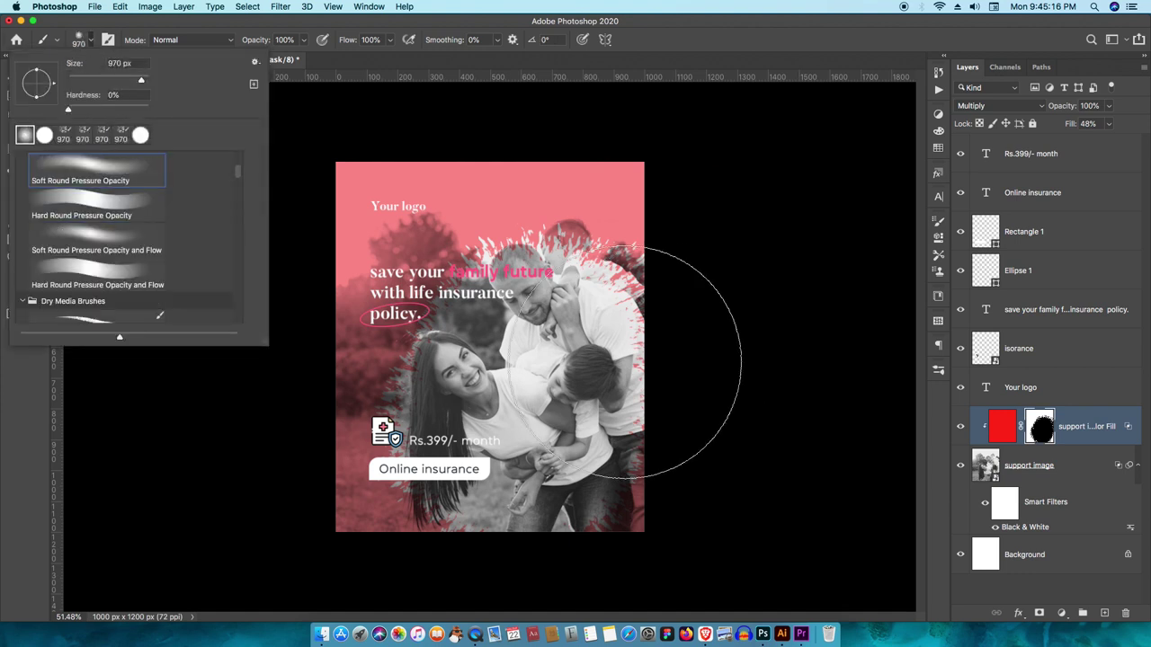
key(d)
mouse_move(567, 339)
mouse_down()
mouse_move(617, 347)
mouse_move(617, 384)
mouse_move(514, 591)
mouse_move(483, 431)
mouse_up()
Toggle the support image layer's visibility to check the cleaned-up mask.
key(v)
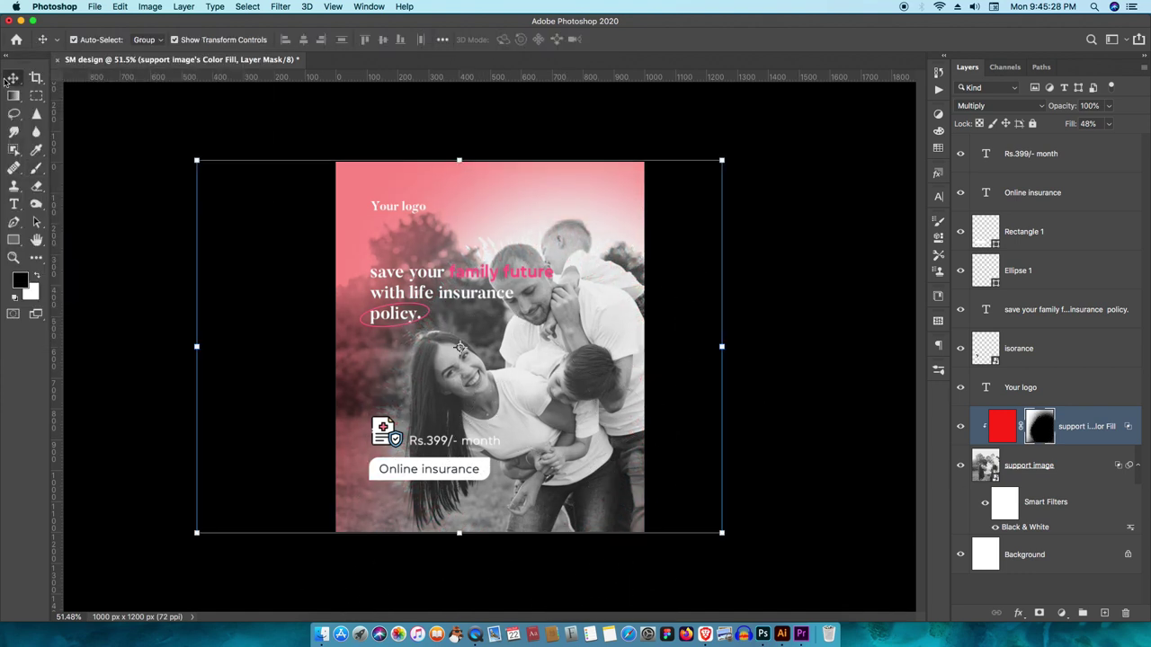
click(960, 465)
click(960, 465)
click(960, 465)
click(960, 465)
Color the 'Rs.399/- month' text with the pink sampled from 'family future'.
click(405, 287)
click(452, 442)
key(t)
click(629, 40)
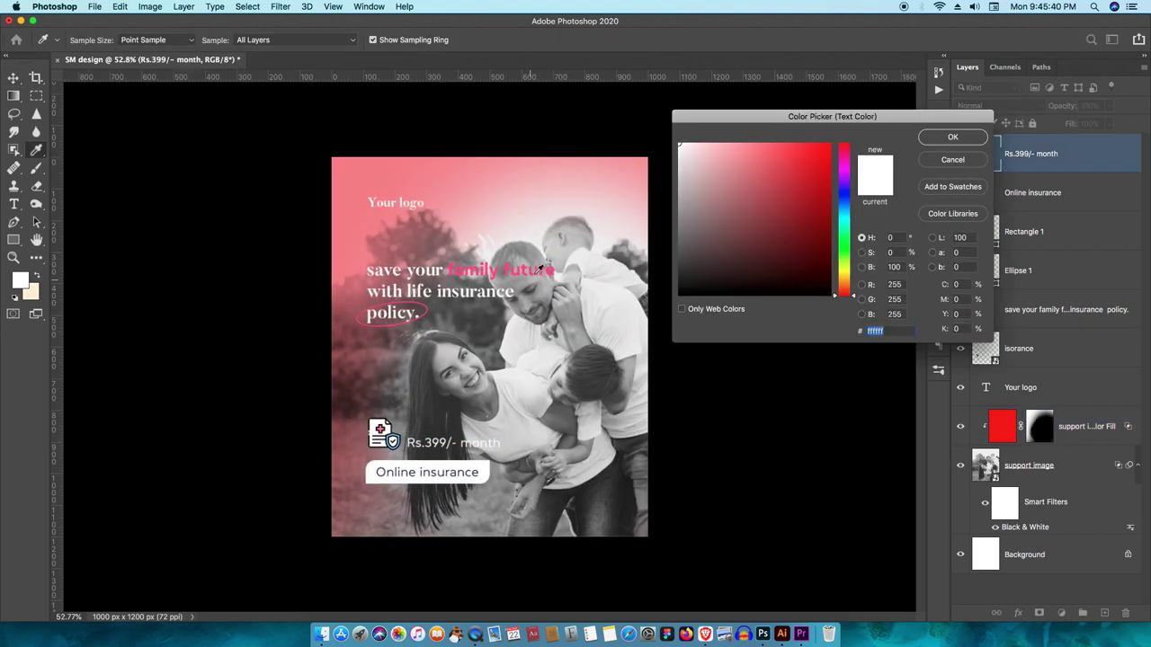
key(Return)
key(super+plus)
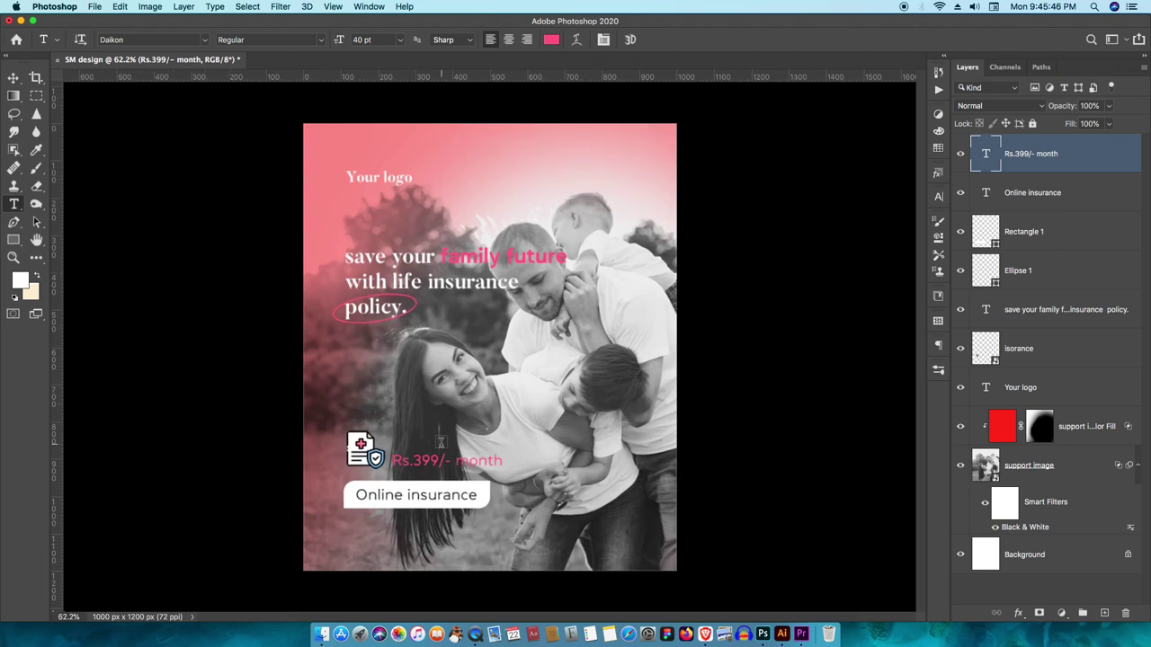
click(12, 78)
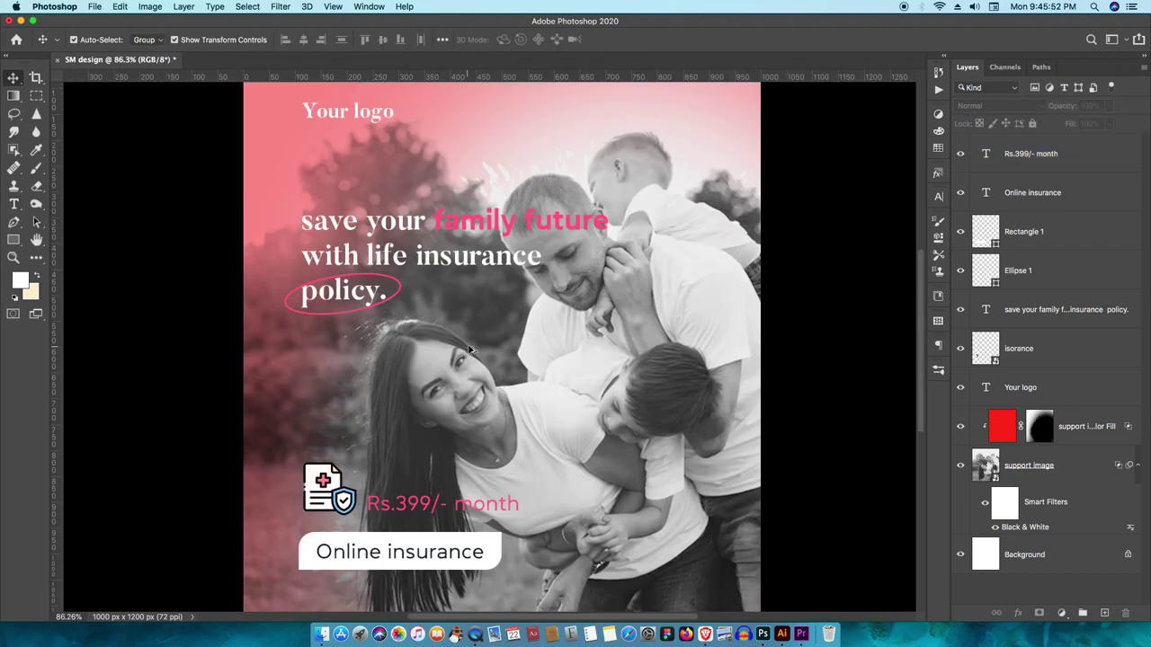
Show the poster in full-screen mode with a custom ffffff white surround, fitted on screen.
scroll(727, 297, down, 3)
key(f)
right_click(848, 260)
right_click(868, 285)
click(894, 362)
text(ffffff)
key(Return)
key(super+plus)
key(super+minus)
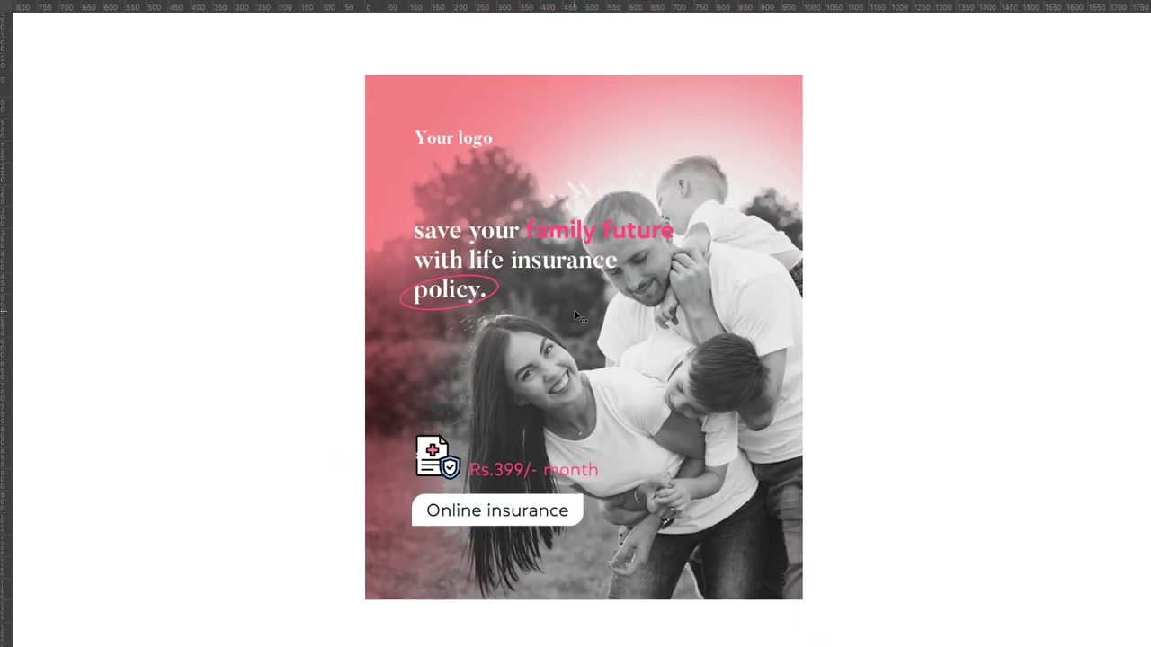